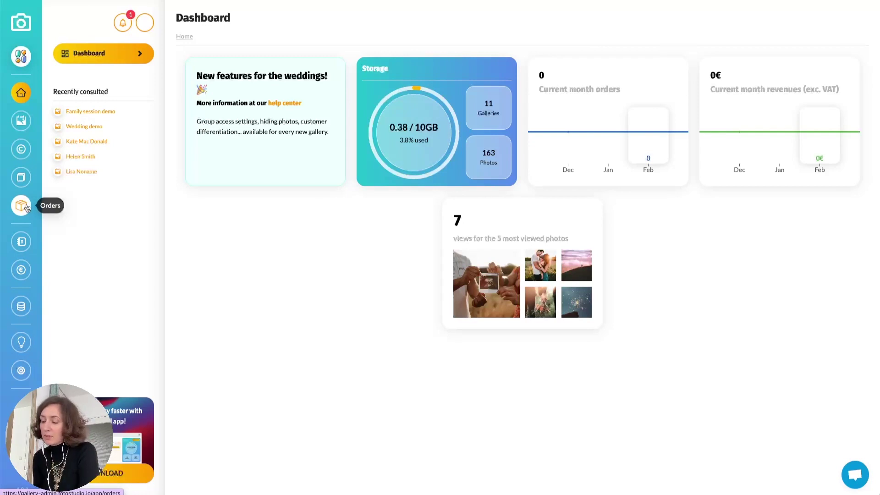
Go from the Orders list to the Catalogs page showing six catalogs, including Studio Session
{"action": "left_click", "coordinate": [26, 207]}
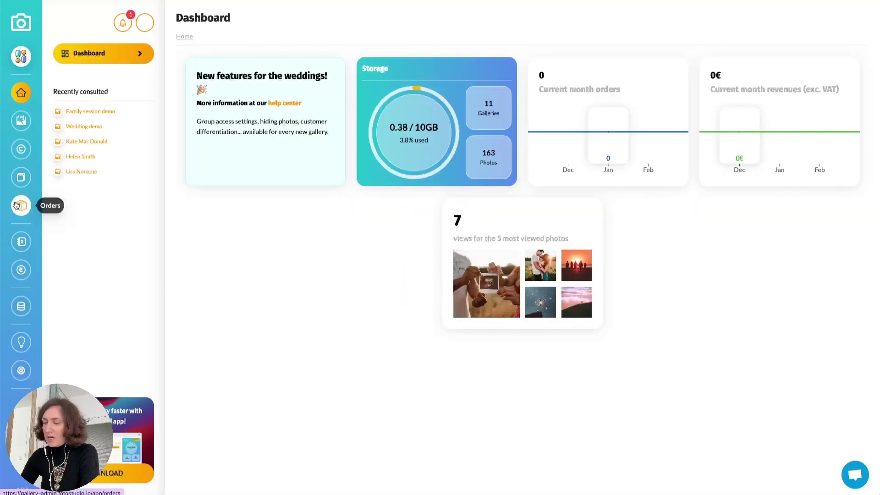
{"action": "left_click", "coordinate": [21, 177]}
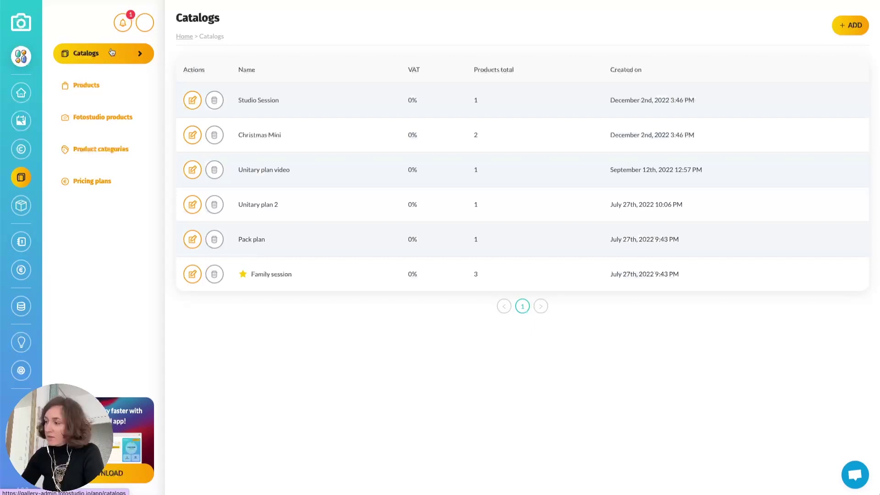
View Product categories, cancel a new category, then open Fotostudio products with provider prices
{"action": "left_click", "coordinate": [103, 149]}
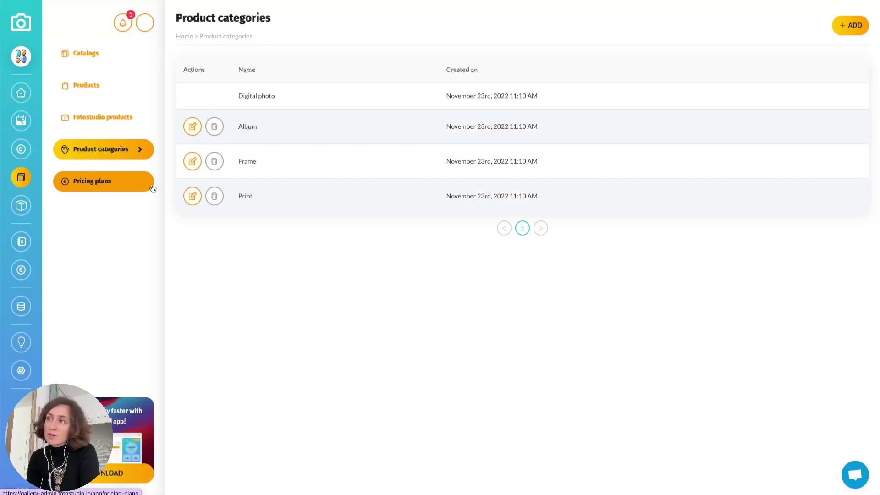
{"action": "left_click", "coordinate": [849, 27]}
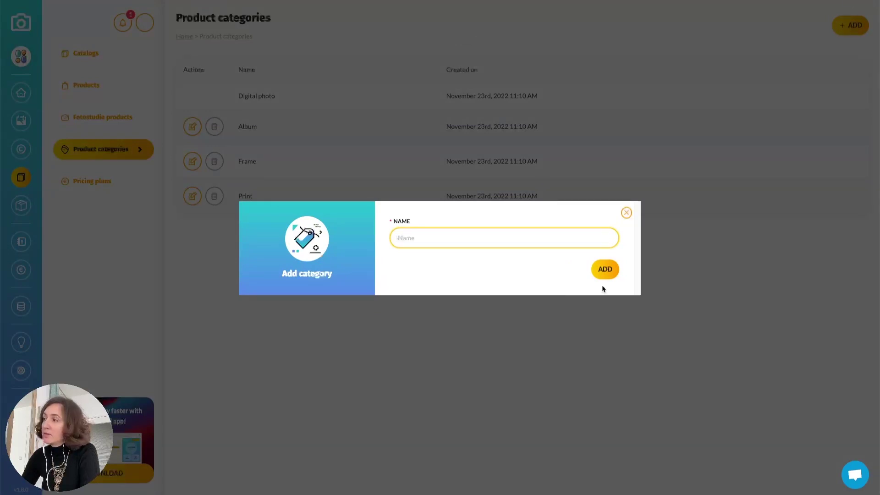
{"action": "left_click", "coordinate": [105, 117]}
{"action": "left_click", "coordinate": [106, 117]}
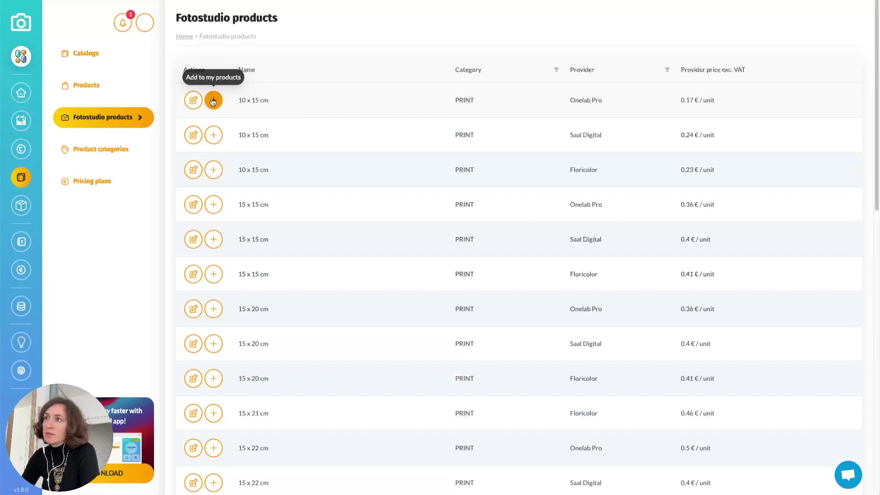
Add the 10 x 15 cm Onelab Pro print to my products
{"action": "left_click", "coordinate": [213, 101]}
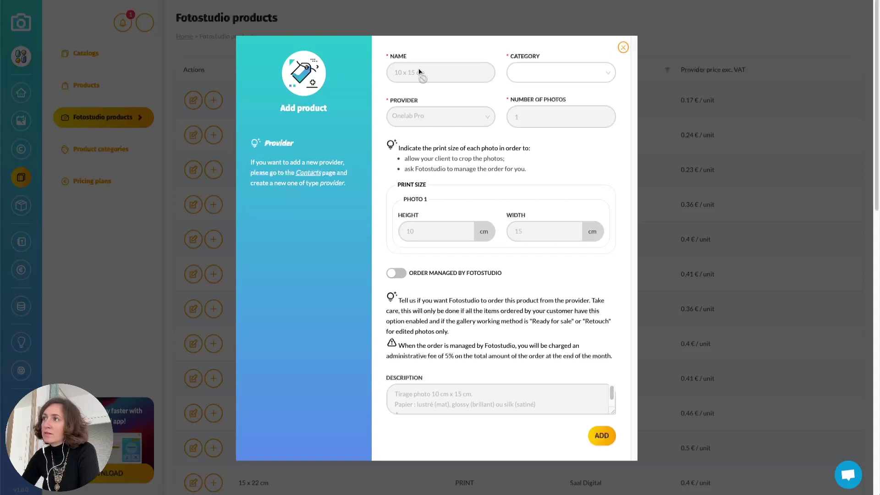
{"action": "scroll", "coordinate": [430, 133], "scroll_direction": "down", "scroll_amount": 1}
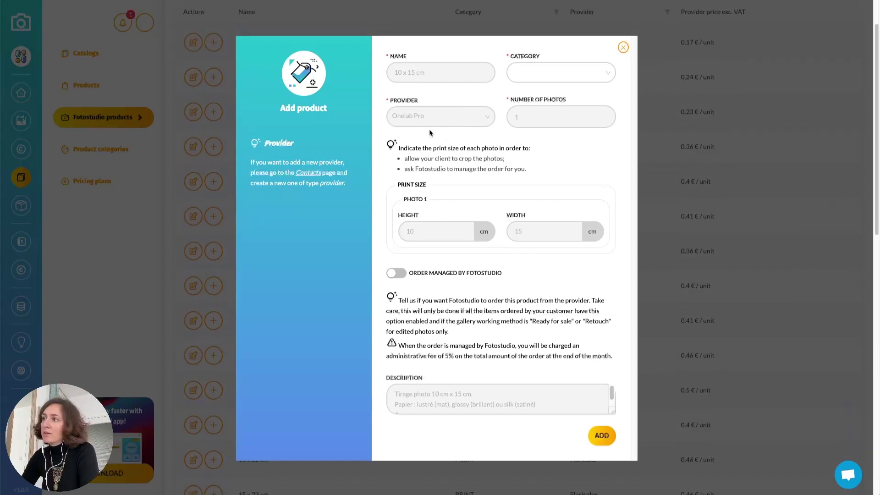
{"action": "scroll", "coordinate": [430, 133], "scroll_direction": "down", "scroll_amount": 3}
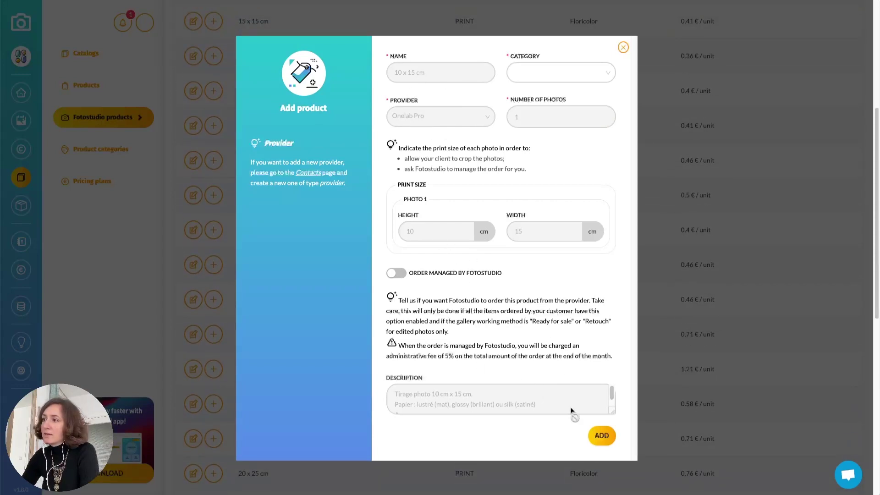
{"action": "left_click", "coordinate": [601, 435]}
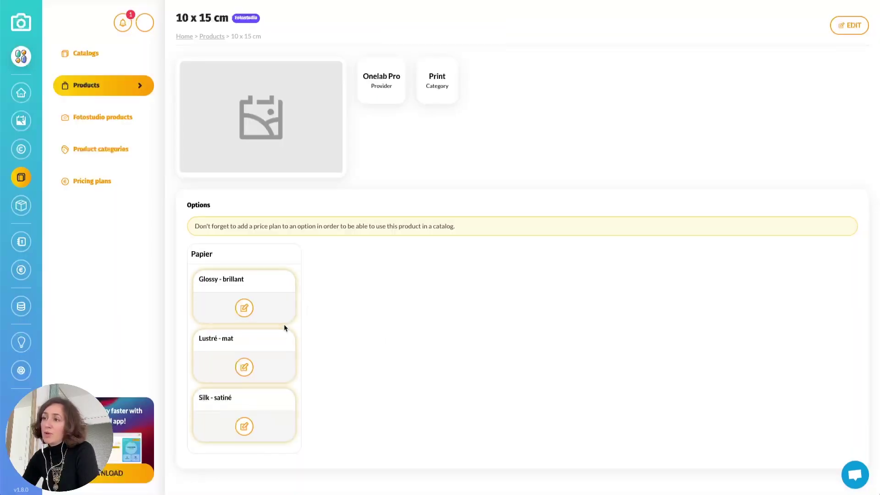
Assign Unitary plan 1 to its Glossy - brillant option and return to my products
{"action": "left_click", "coordinate": [246, 310]}
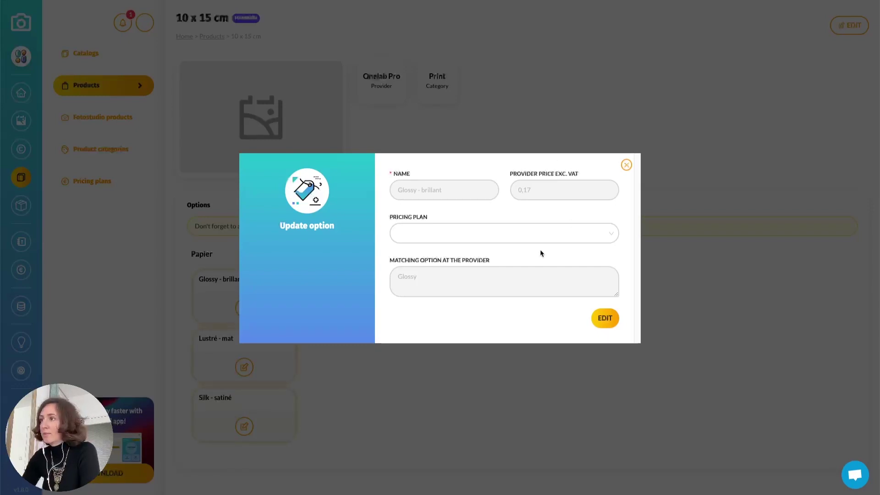
{"action": "left_click", "coordinate": [467, 233]}
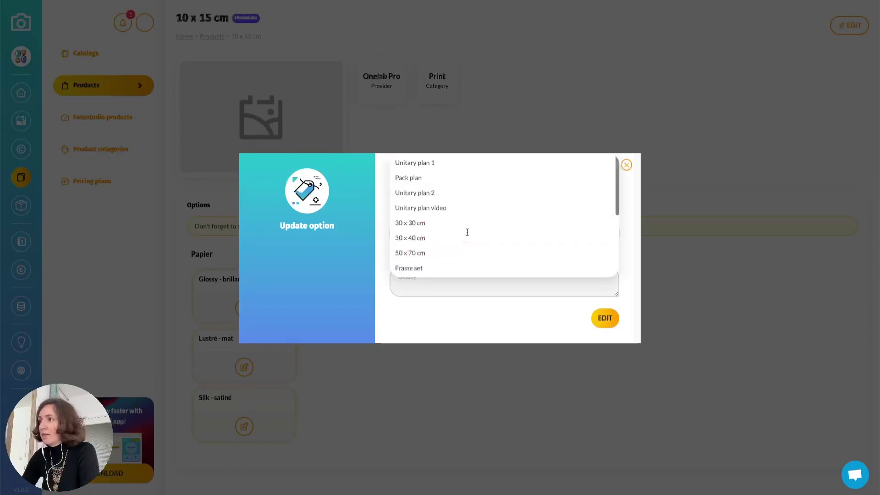
{"action": "left_click", "coordinate": [428, 163]}
{"action": "left_click", "coordinate": [605, 318]}
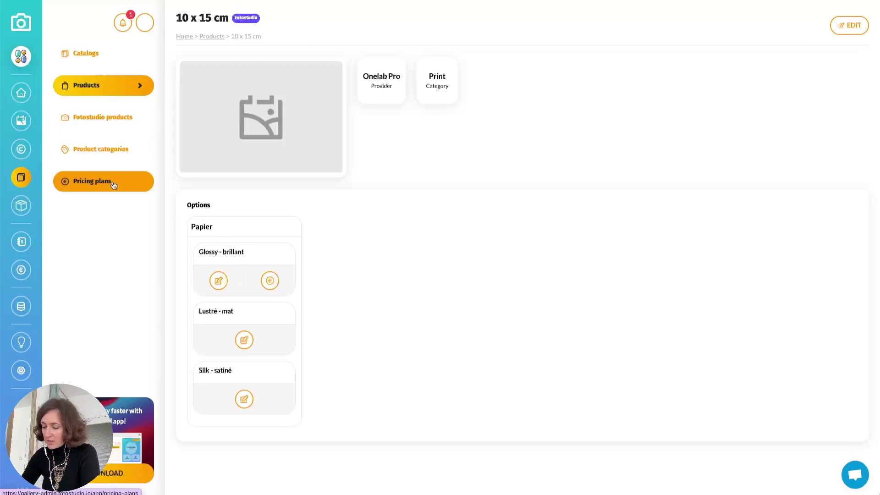
{"action": "left_click", "coordinate": [97, 93]}
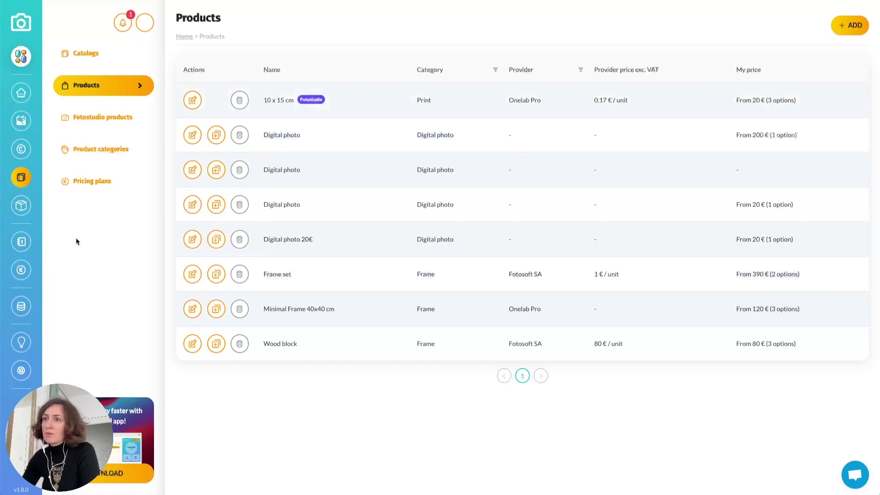
Go to the Contacts list and start a new contact
{"action": "left_click", "coordinate": [23, 242]}
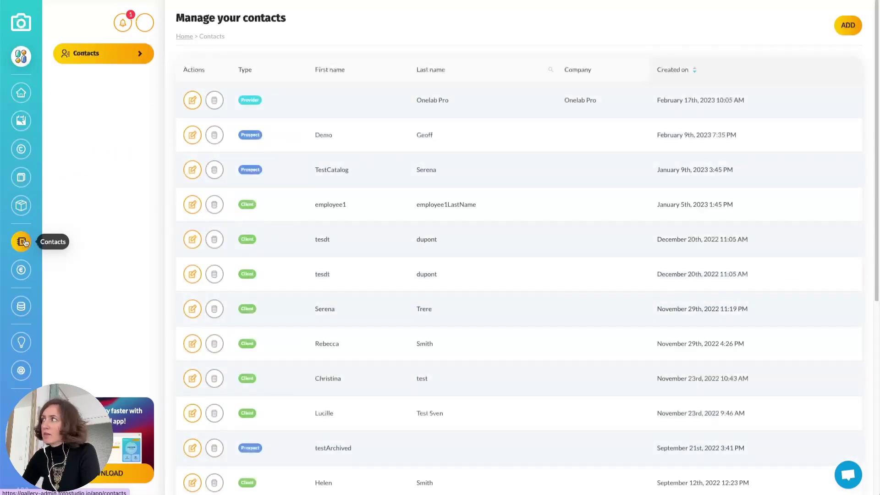
{"action": "left_click", "coordinate": [849, 26]}
Make the new contact a Provider named My provider demo, with the autofilled e-mail cleared
{"action": "left_click", "coordinate": [471, 73]}
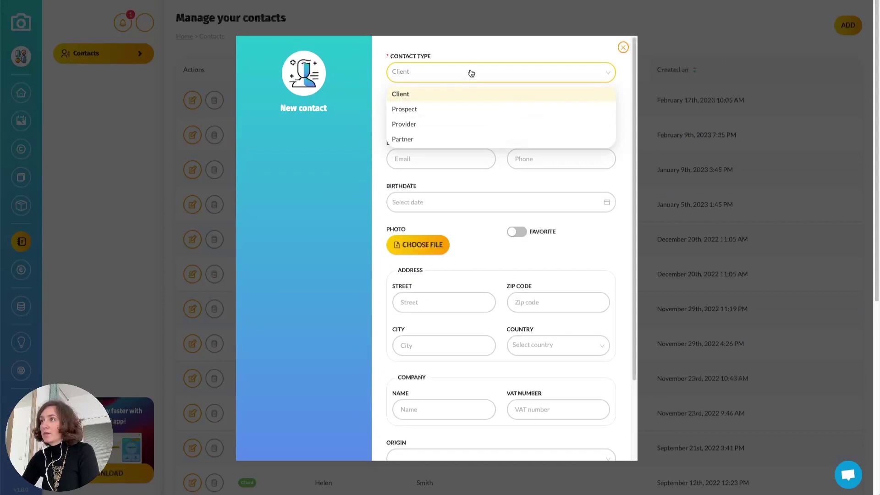
{"action": "left_click", "coordinate": [445, 125]}
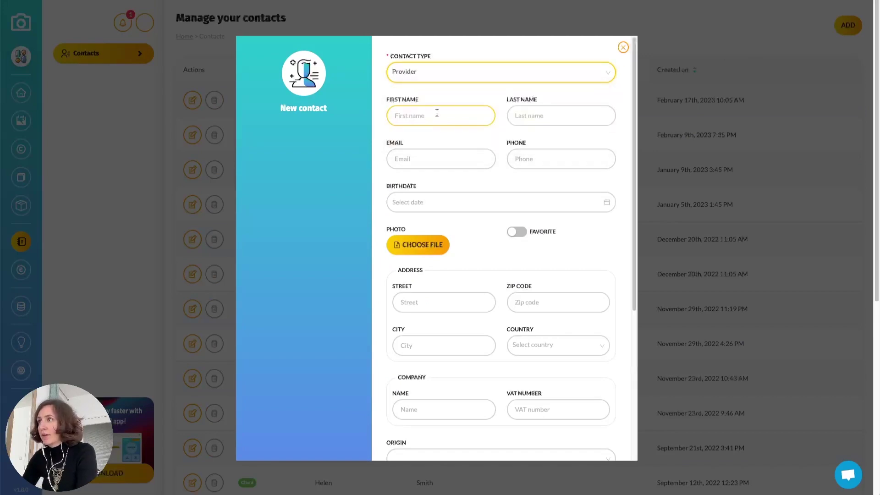
{"action": "type", "text": "My "}
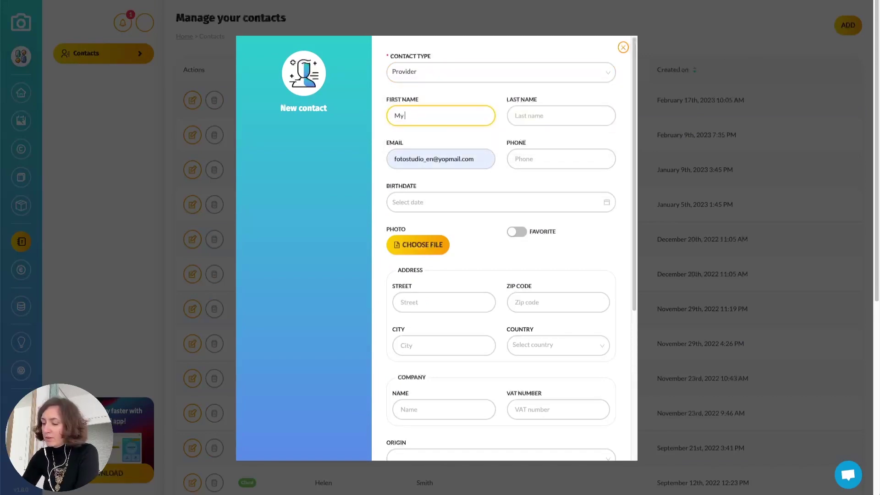
{"action": "type", "text": "priv"}
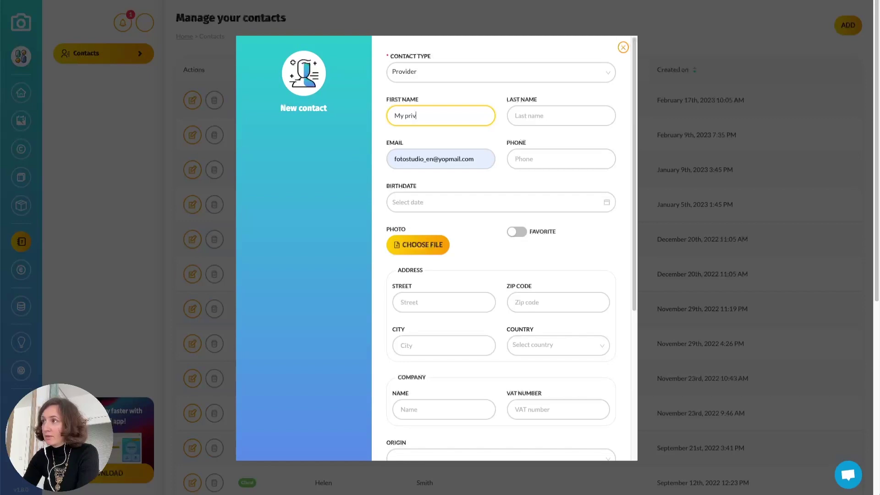
{"action": "key", "text": "BackSpace"}
{"action": "key", "text": "BackSpace"}
{"action": "type", "text": "ovider"}
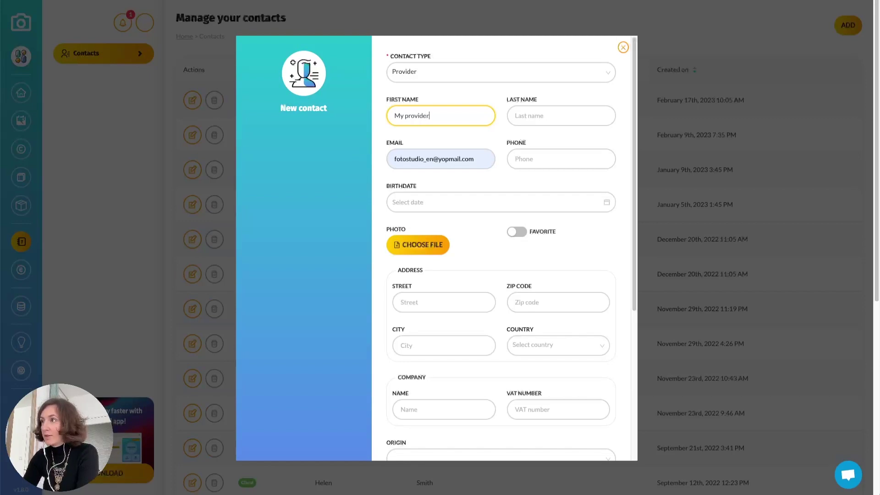
{"action": "left_click", "coordinate": [561, 116]}
{"action": "type", "text": "demo"}
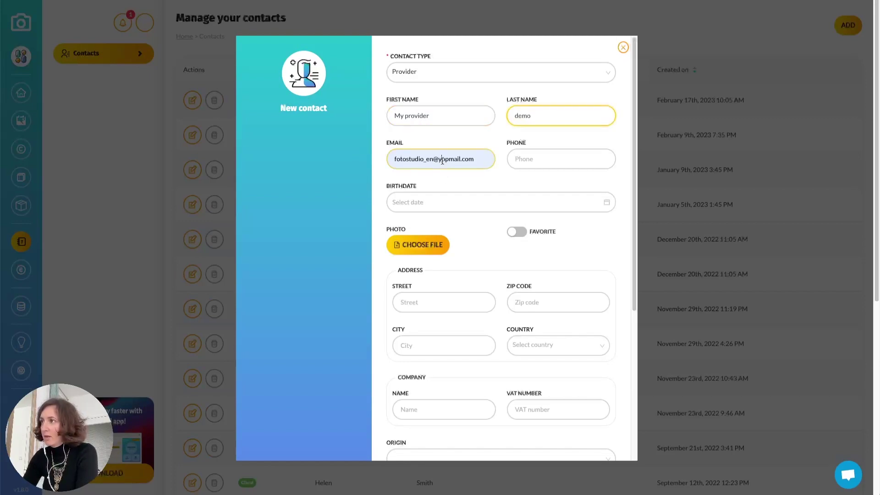
{"action": "triple_click", "coordinate": [443, 160]}
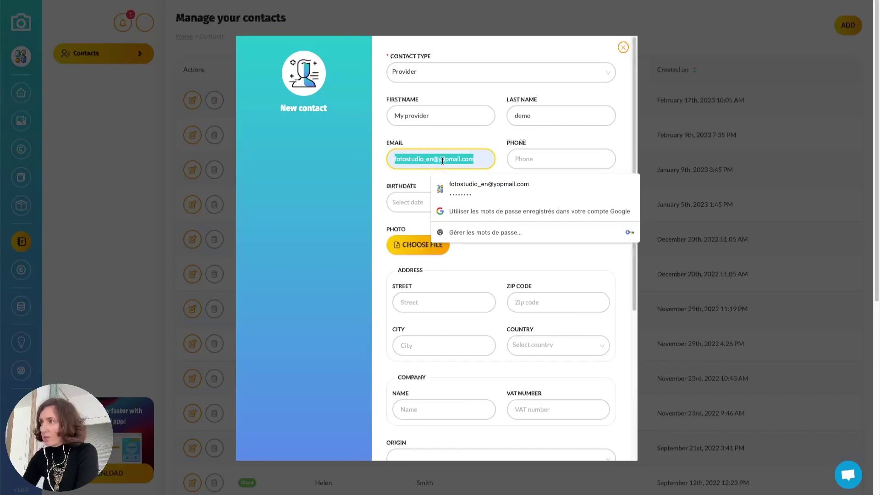
{"action": "key", "text": "BackSpace"}
{"action": "left_click", "coordinate": [464, 141]}
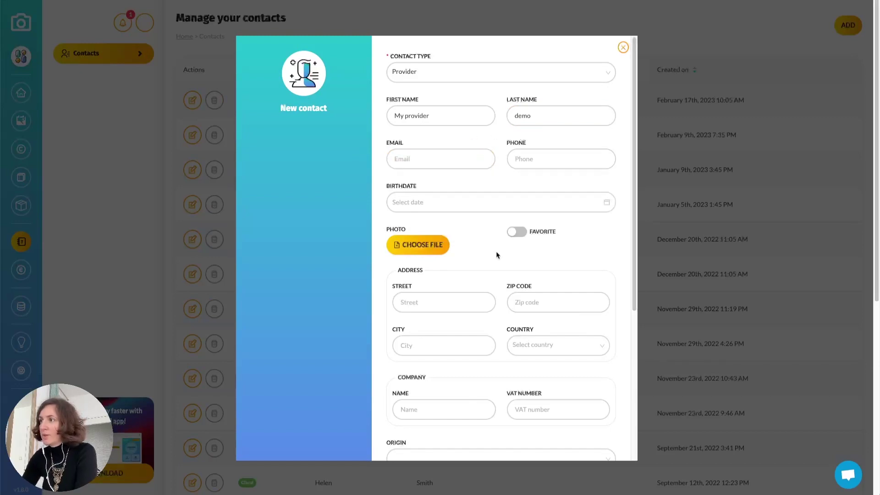
Enter a transport fee of 10 for the provider
{"action": "scroll", "coordinate": [485, 74], "scroll_direction": "down", "scroll_amount": 5}
{"action": "scroll", "coordinate": [493, 305], "scroll_direction": "down", "scroll_amount": 4}
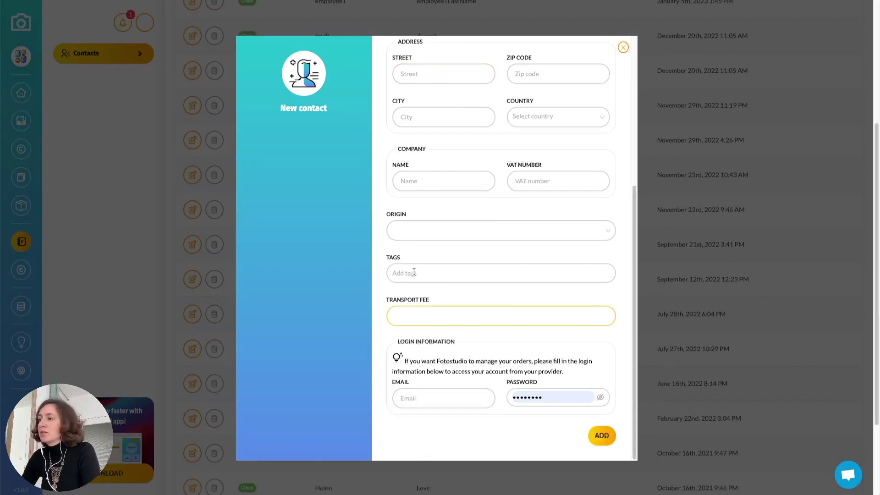
{"action": "left_click", "coordinate": [414, 320]}
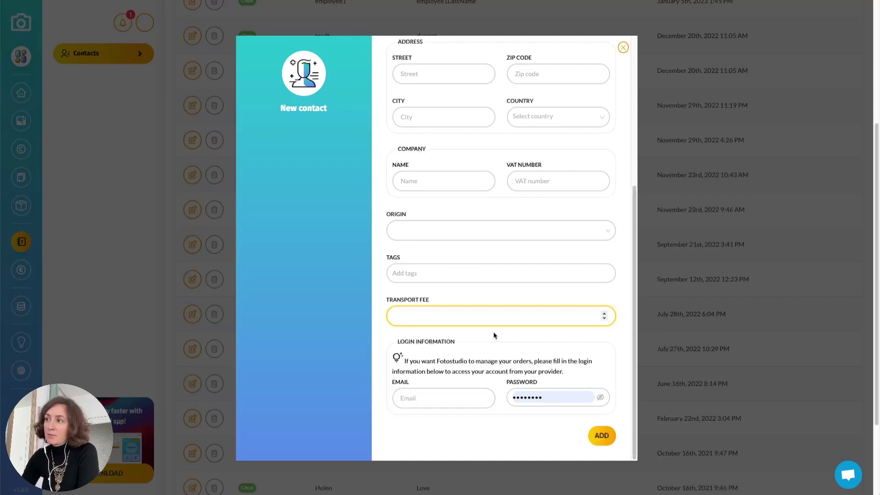
{"action": "type", "text": "10"}
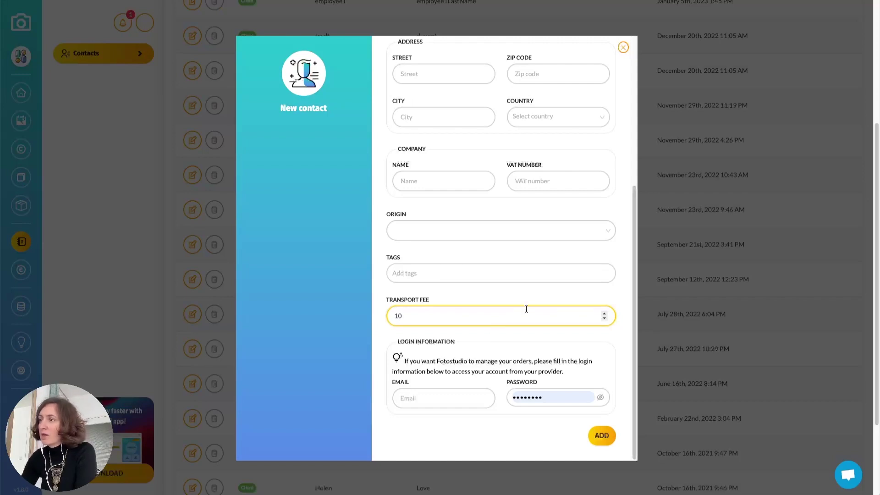
{"action": "left_click", "coordinate": [461, 373]}
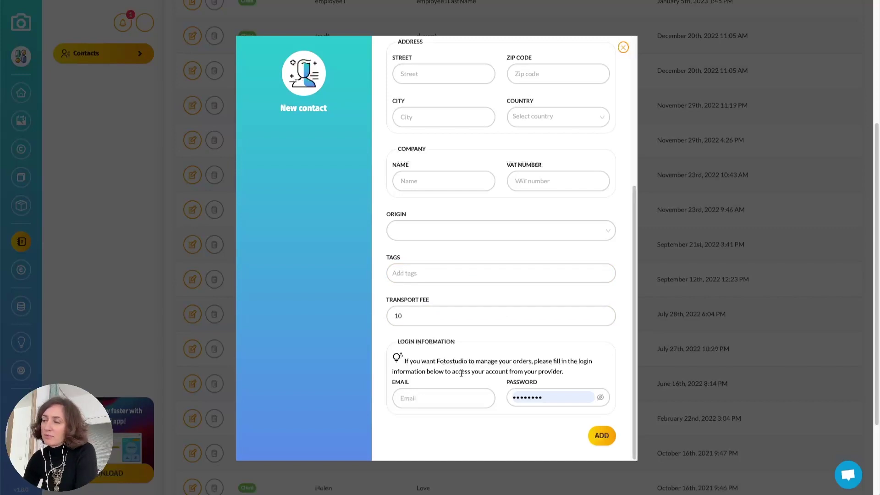
{"action": "left_click", "coordinate": [421, 310]}
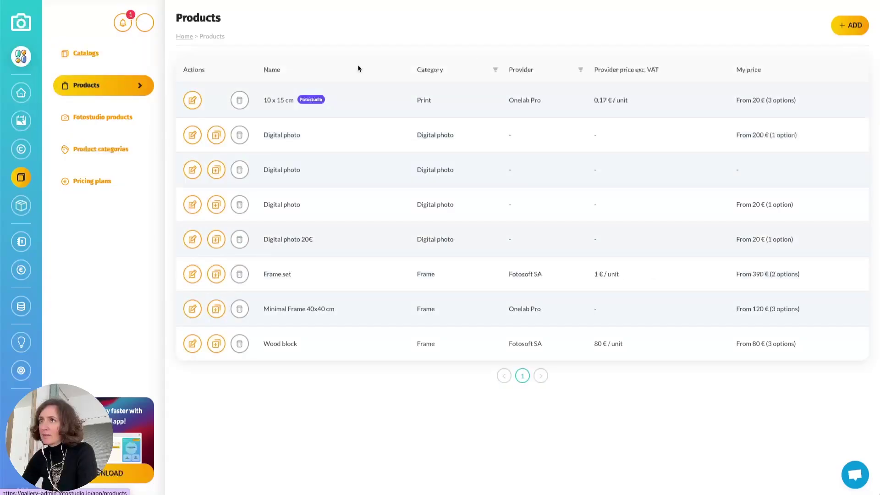
Start a product named '10x15 cm photo print' in category Print from My provider demo
{"action": "left_click", "coordinate": [844, 33]}
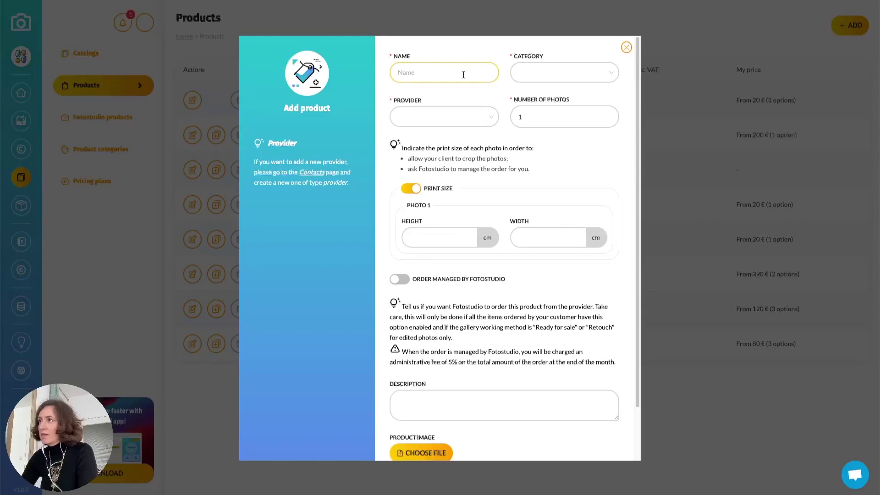
{"action": "left_click", "coordinate": [464, 74]}
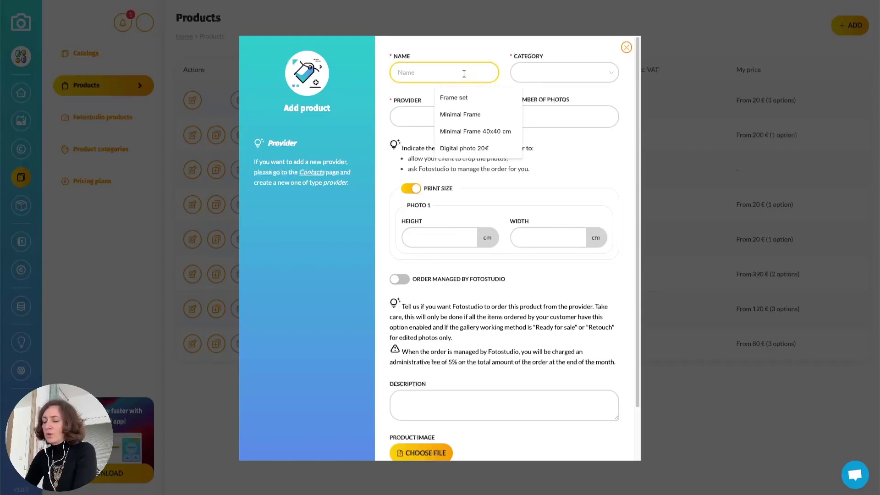
{"action": "type", "text": "10"}
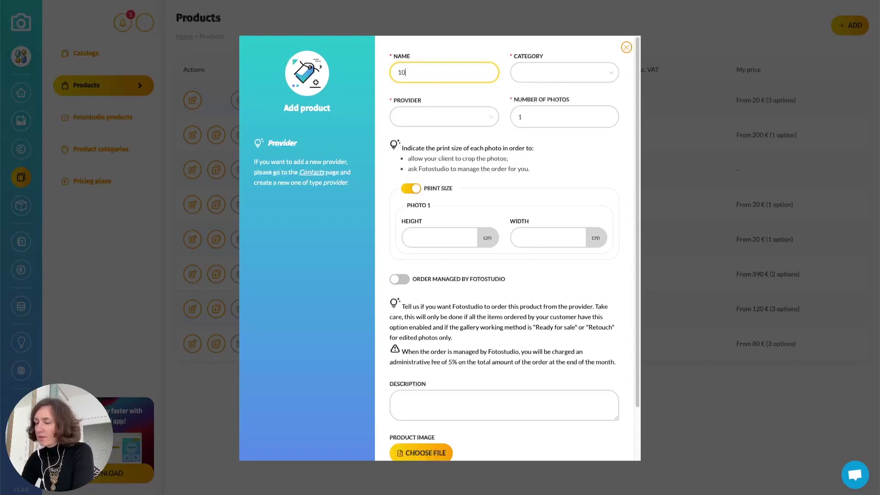
{"action": "type", "text": "x15"}
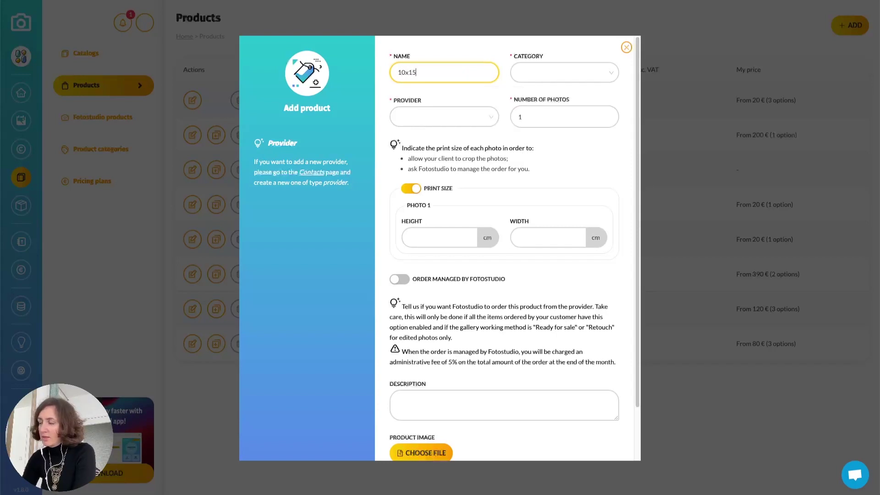
{"action": "type", "text": " cm p"}
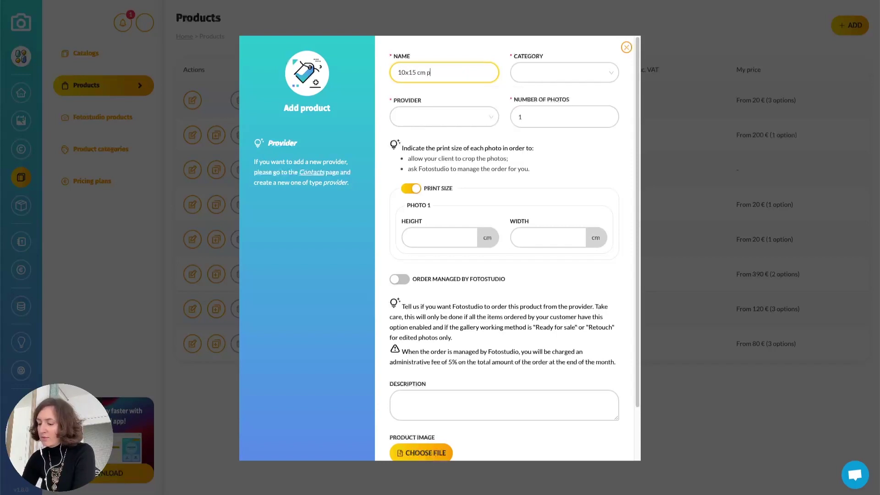
{"action": "type", "text": "hoto print"}
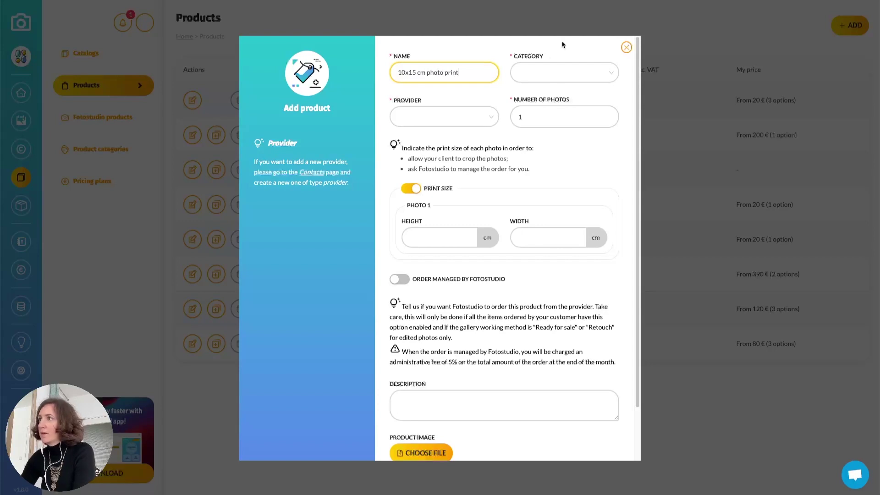
{"action": "left_click", "coordinate": [556, 73]}
{"action": "left_click", "coordinate": [550, 139]}
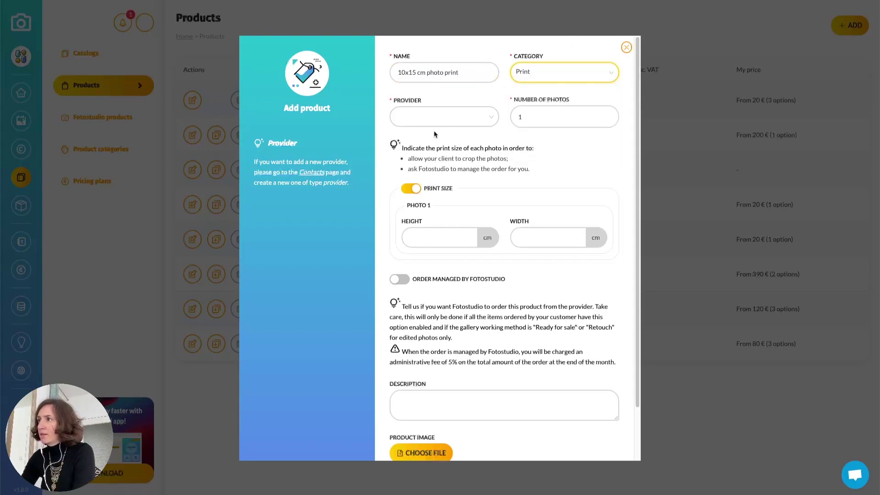
{"action": "left_click", "coordinate": [438, 120]}
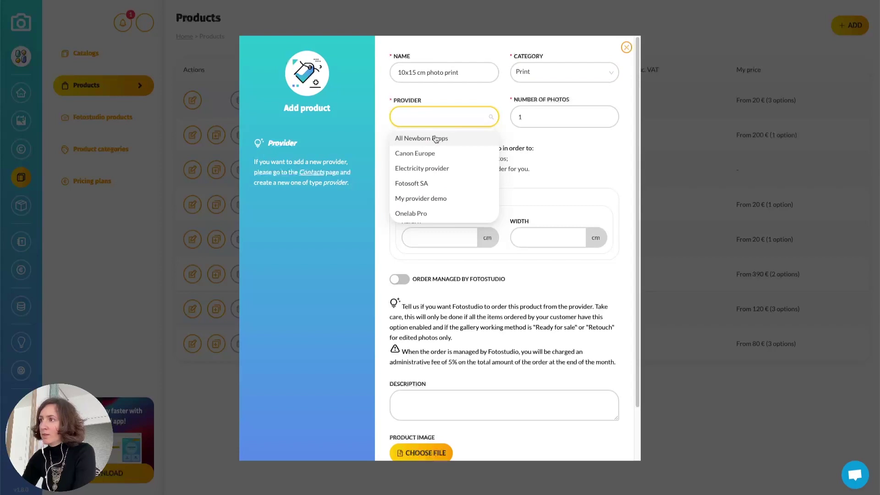
{"action": "left_click", "coordinate": [431, 199]}
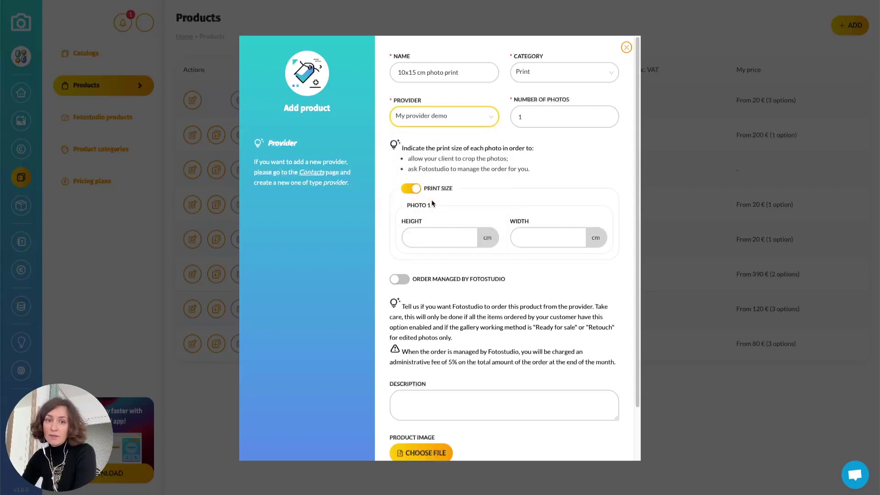
Set the product to 1 photo sized 10 x 15
{"action": "left_click", "coordinate": [554, 116]}
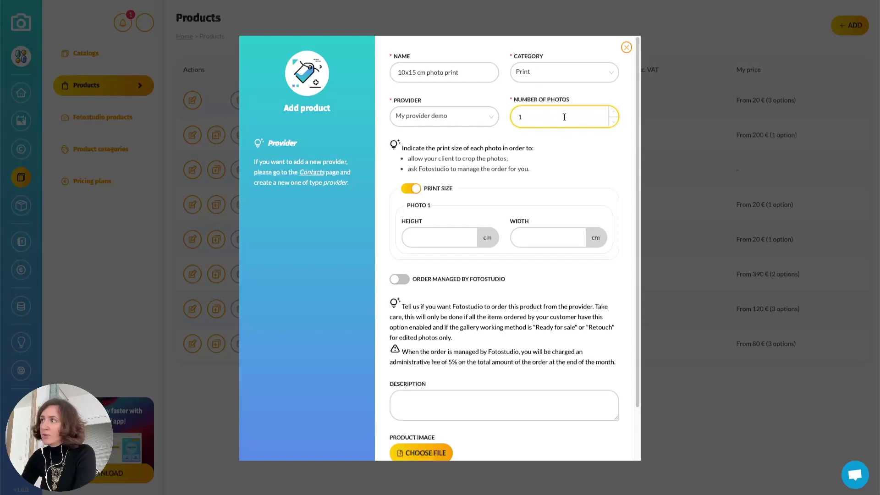
{"action": "left_click", "coordinate": [613, 113]}
{"action": "left_click", "coordinate": [614, 112]}
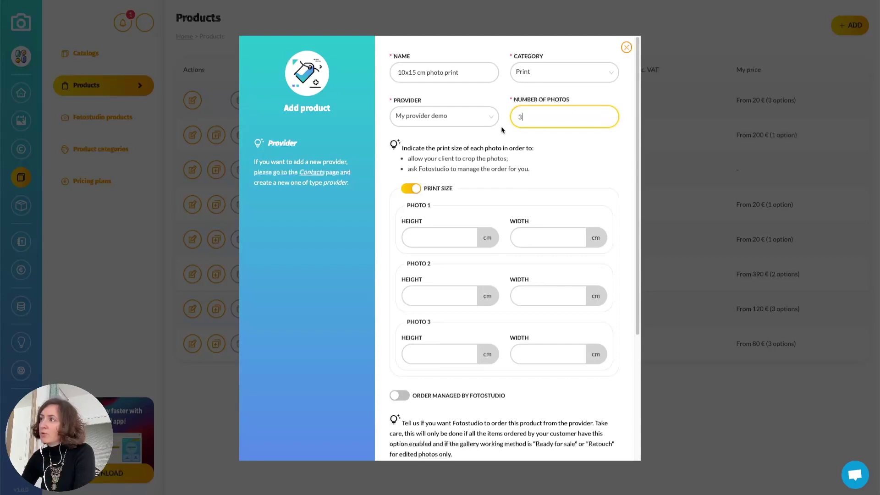
{"action": "scroll", "coordinate": [505, 128], "scroll_direction": "down", "scroll_amount": 1}
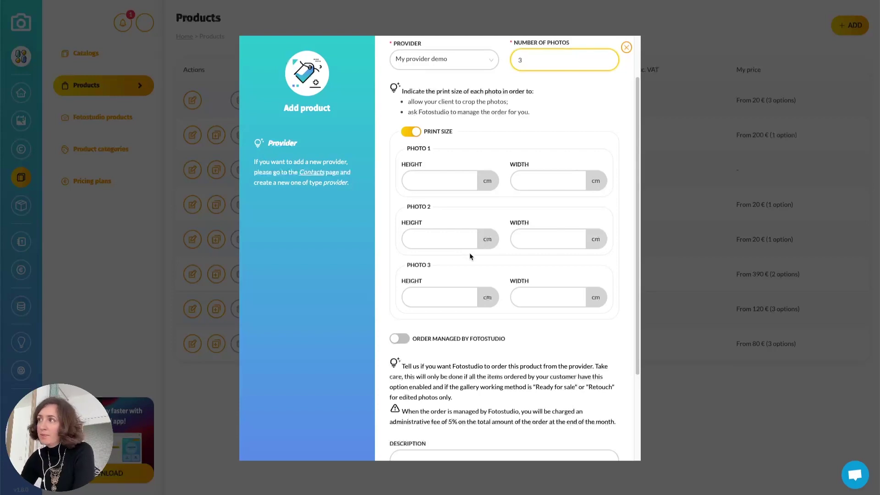
{"action": "key", "text": "BackSpace"}
{"action": "type", "text": "1"}
{"action": "left_click", "coordinate": [433, 184]}
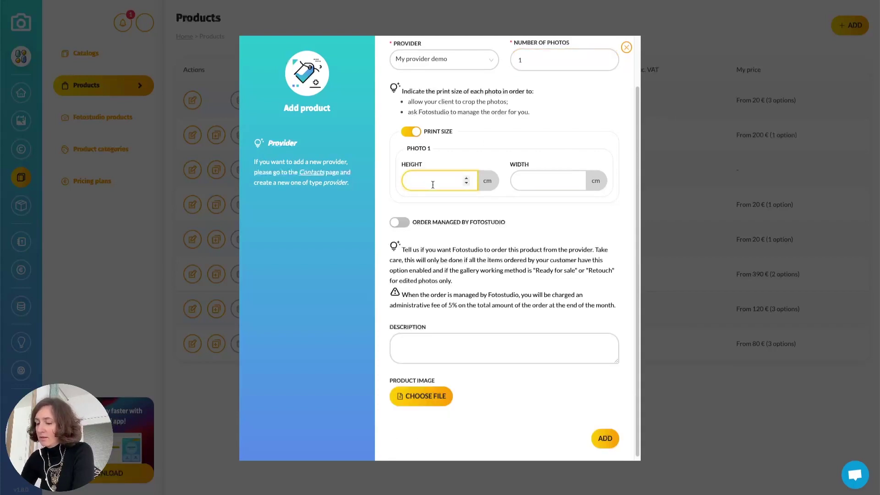
{"action": "type", "text": "10"}
{"action": "key", "text": "Tab"}
{"action": "type", "text": "15"}
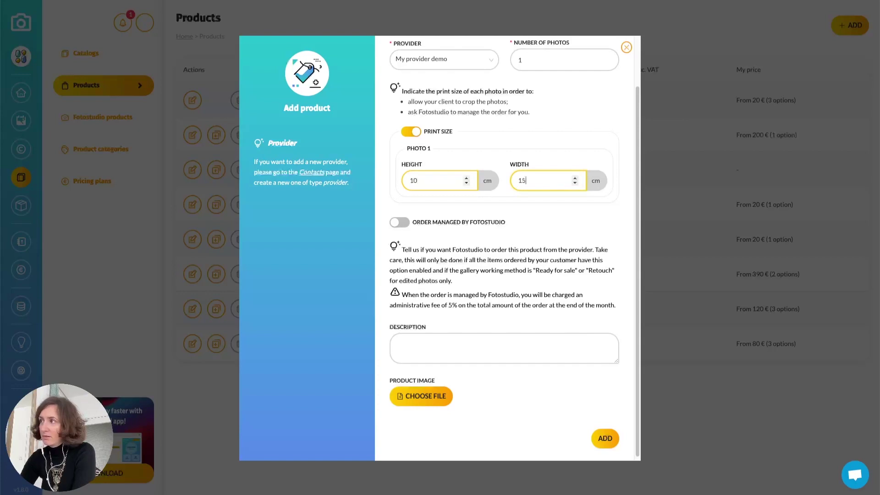
{"action": "left_click", "coordinate": [539, 230]}
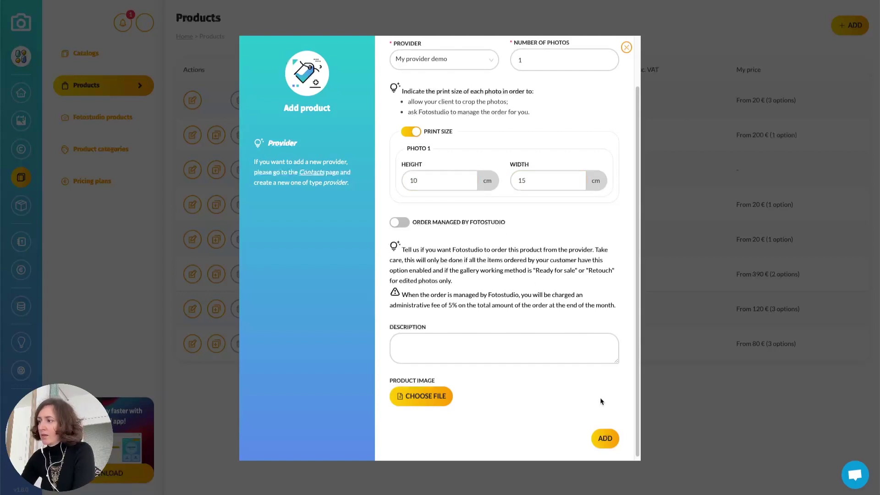
Attach the prints image, add the description 'Photo print' and save the product
{"action": "left_click", "coordinate": [432, 400]}
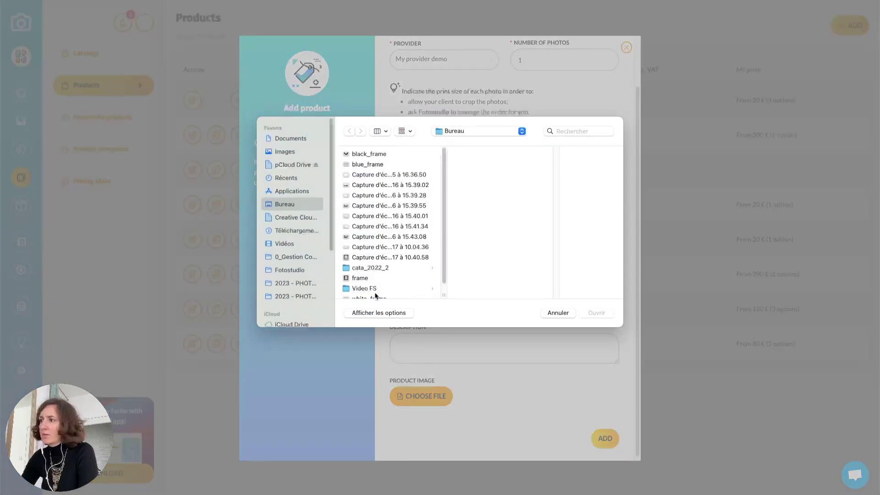
{"action": "double_click", "coordinate": [376, 296]}
{"action": "left_click", "coordinate": [472, 166]}
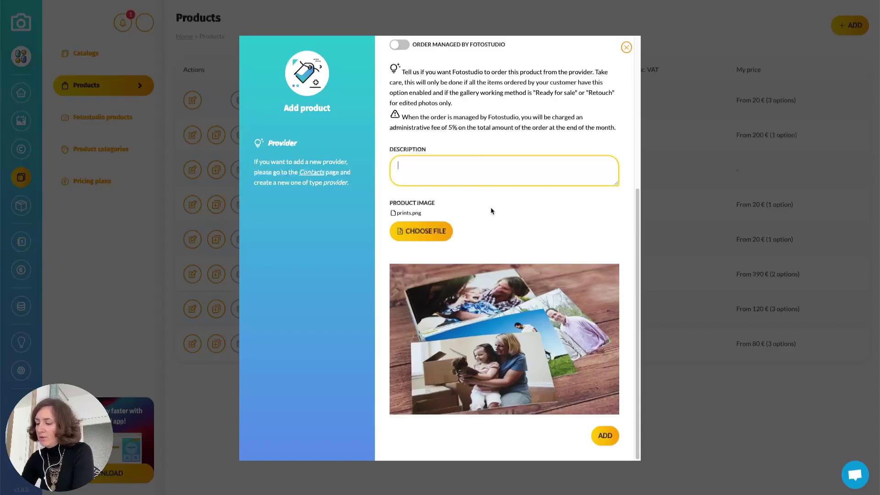
{"action": "type", "text": "Photo print"}
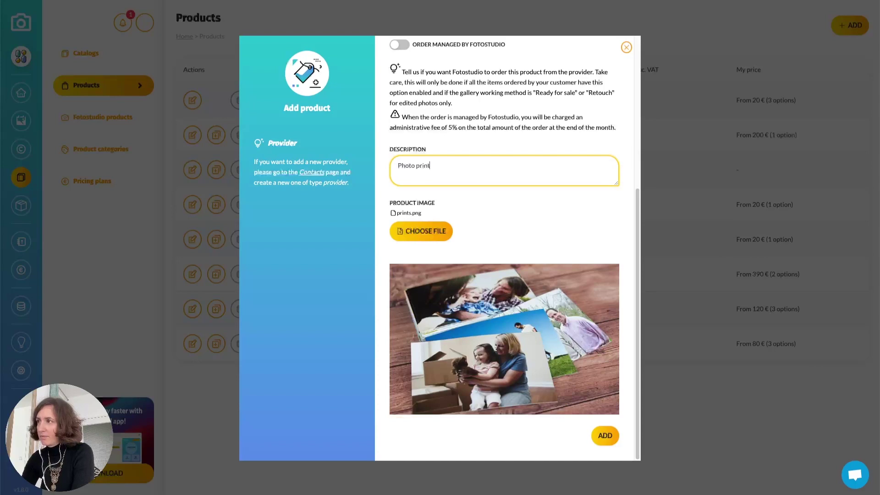
{"action": "left_click", "coordinate": [604, 435]}
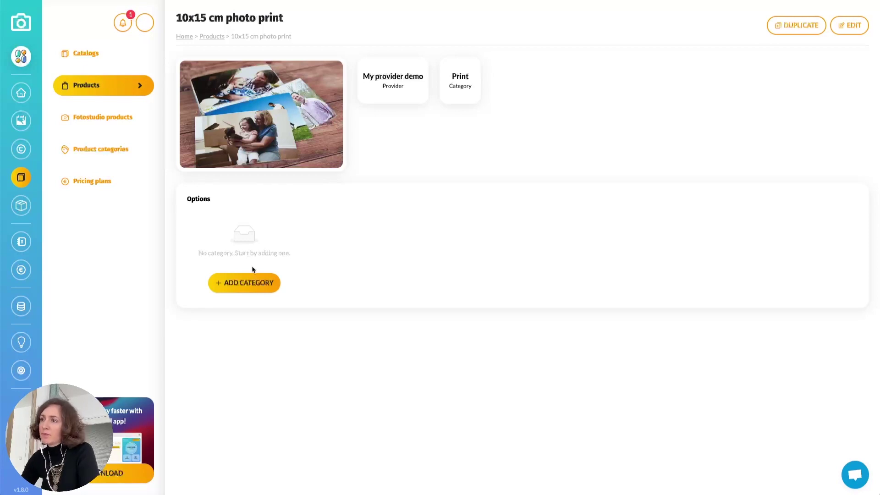
Add a Paper option category to the photo print
{"action": "left_click", "coordinate": [252, 281]}
{"action": "left_click", "coordinate": [442, 245]}
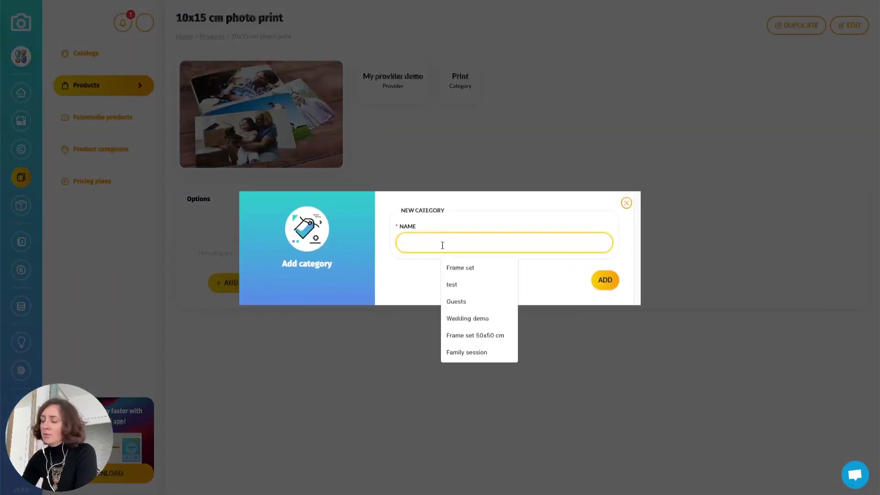
{"action": "type", "text": "Paper"}
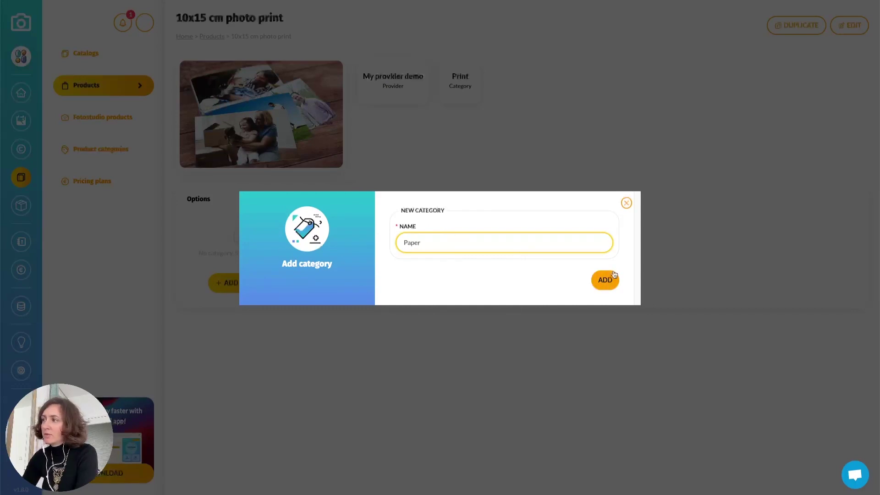
{"action": "left_click", "coordinate": [608, 280]}
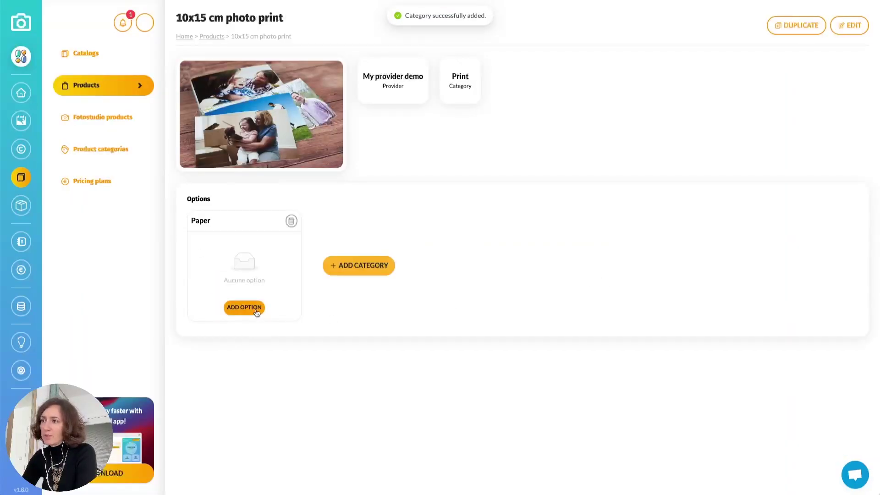
Create a Glossy paper option at 0,20 with the glossy_paper image and a new pricing plan
{"action": "left_click", "coordinate": [255, 308]}
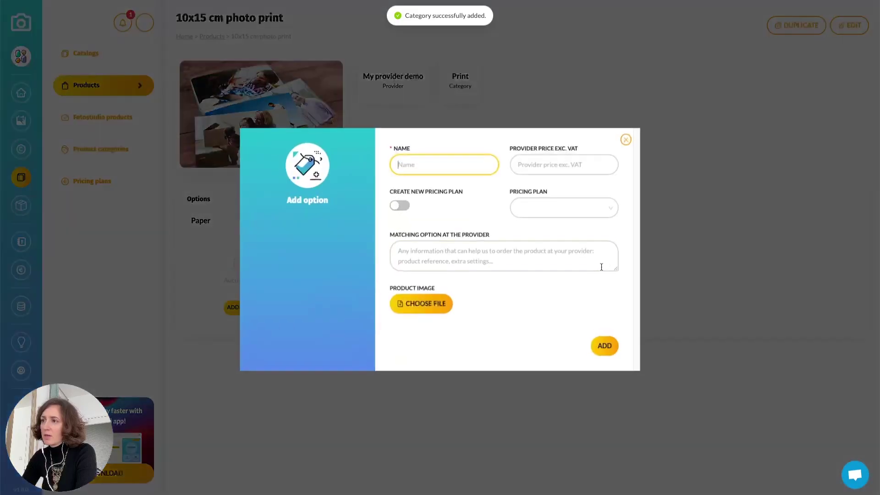
{"action": "left_click", "coordinate": [447, 161]}
{"action": "type", "text": "Glossy paper"}
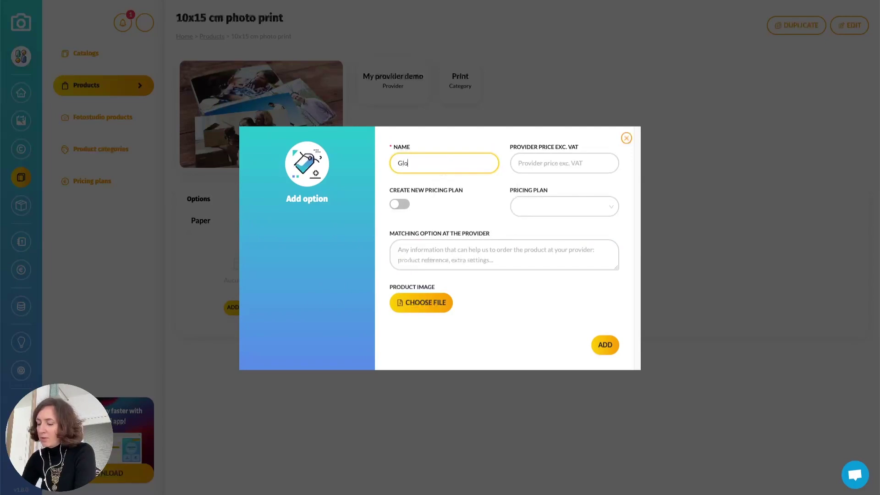
{"action": "left_click", "coordinate": [560, 155]}
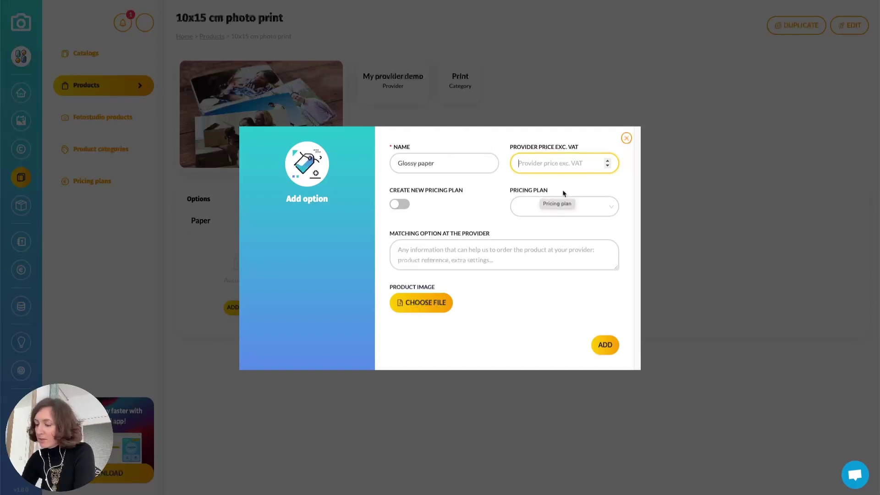
{"action": "type", "text": "0,20"}
{"action": "left_click", "coordinate": [410, 201]}
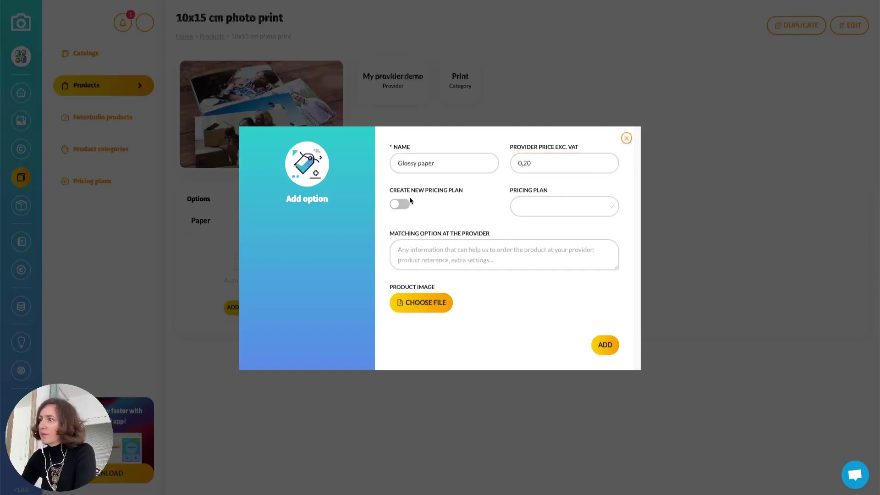
{"action": "left_click", "coordinate": [402, 205]}
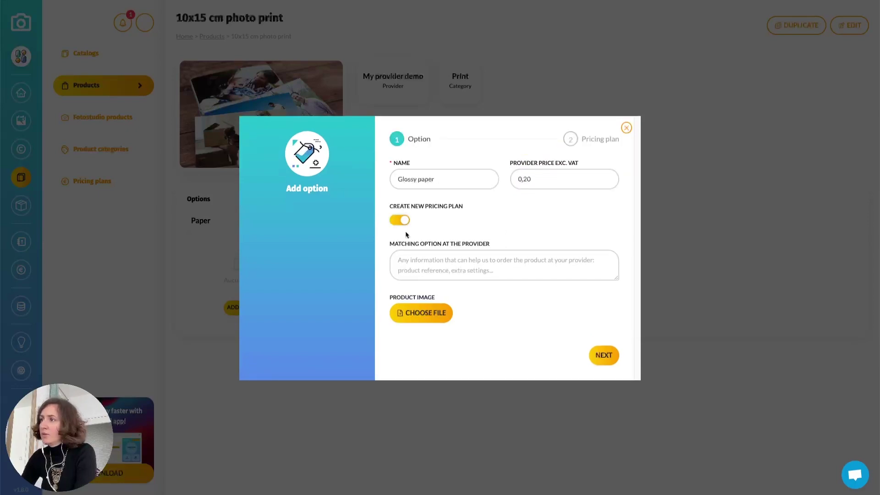
{"action": "left_click", "coordinate": [417, 312]}
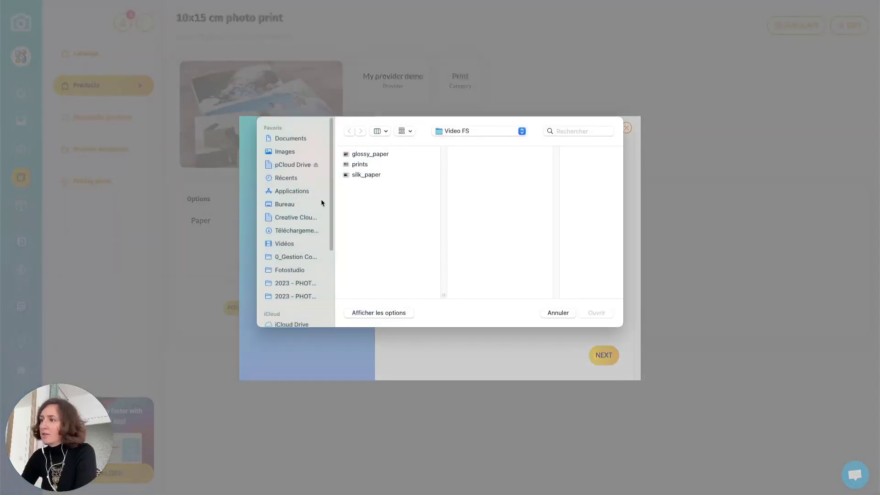
{"action": "left_click", "coordinate": [372, 154]}
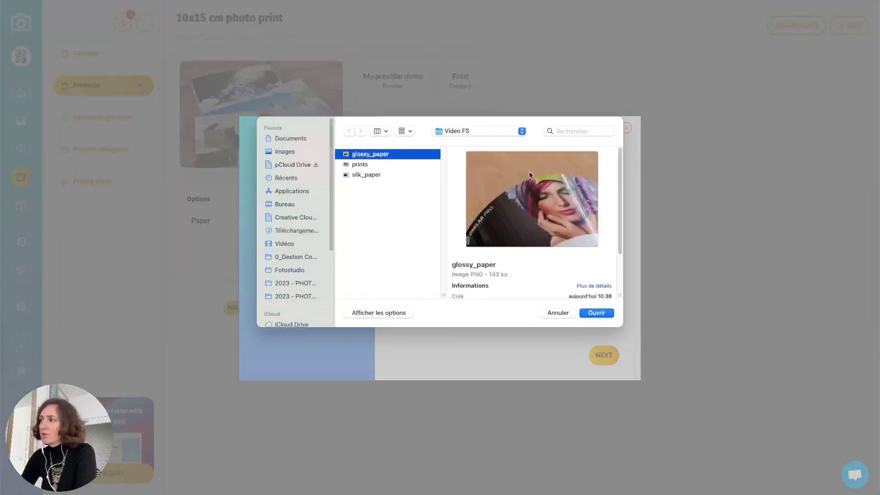
{"action": "left_click", "coordinate": [603, 316]}
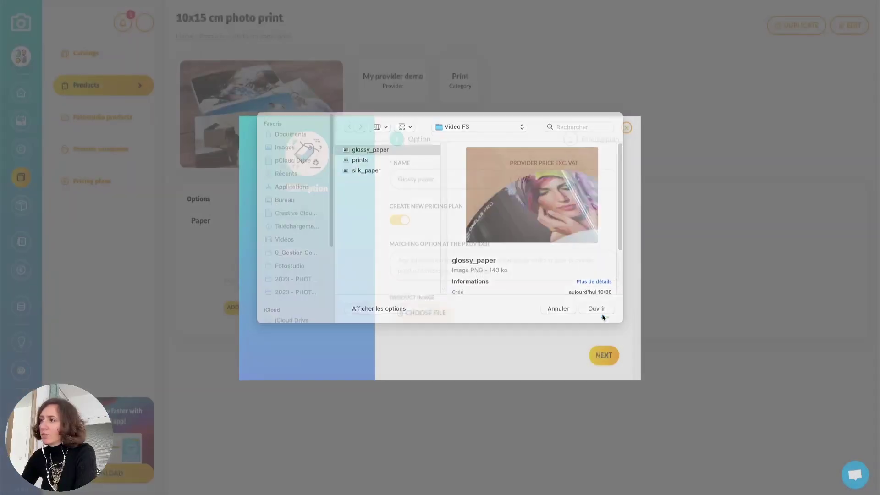
{"action": "left_click", "coordinate": [605, 434]}
{"action": "left_click", "coordinate": [427, 210]}
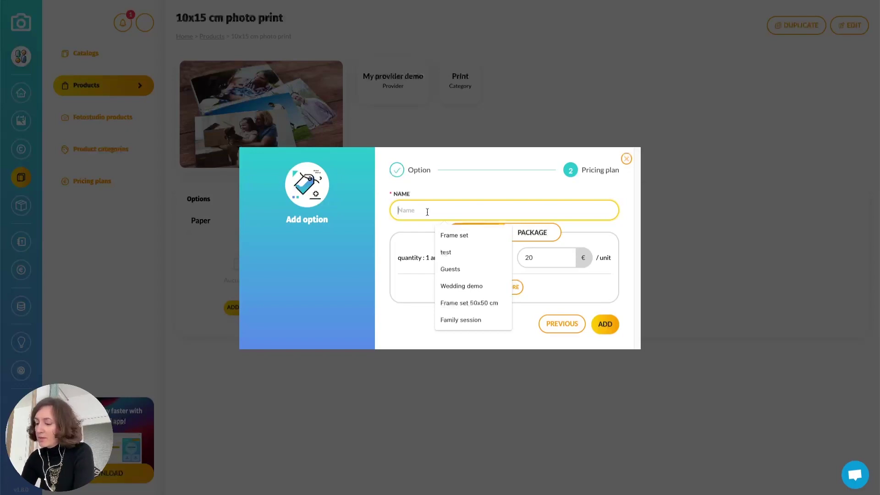
Name the plan 'Prints 10x15 pricing plan' with a unitary price of 2 from 1 print
{"action": "type", "text": "Prints 1"}
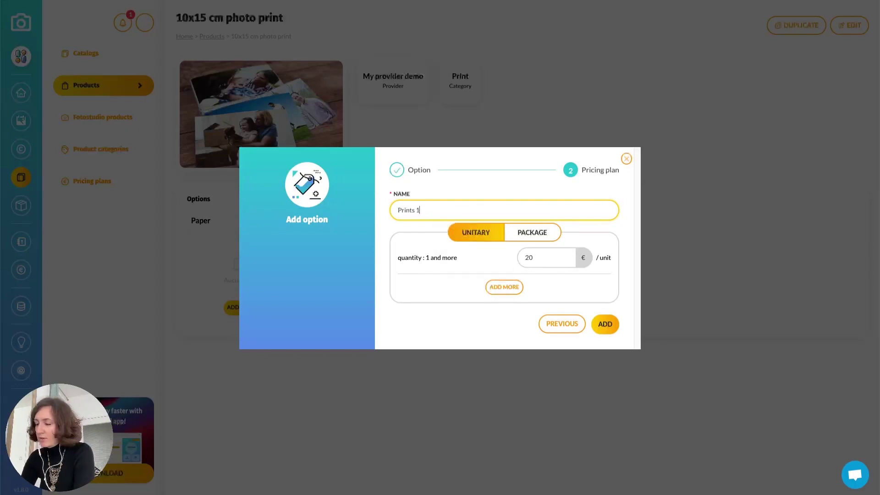
{"action": "type", "text": "0x15 pri"}
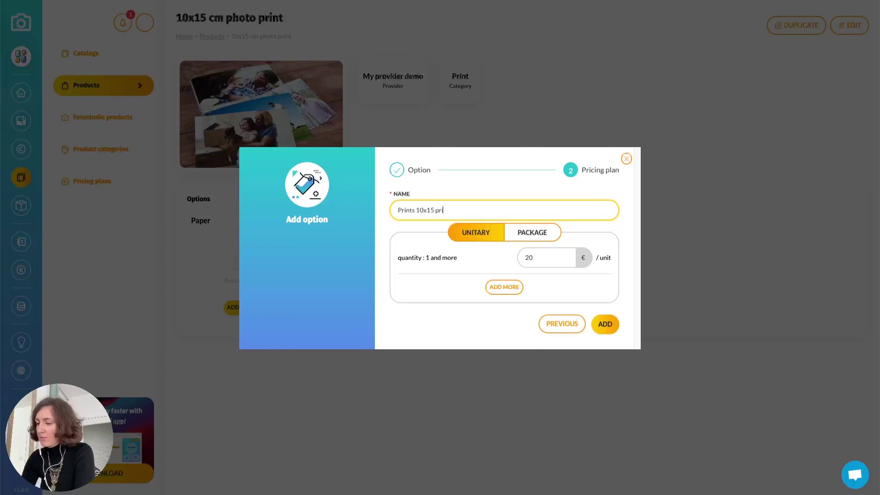
{"action": "type", "text": "cing plan"}
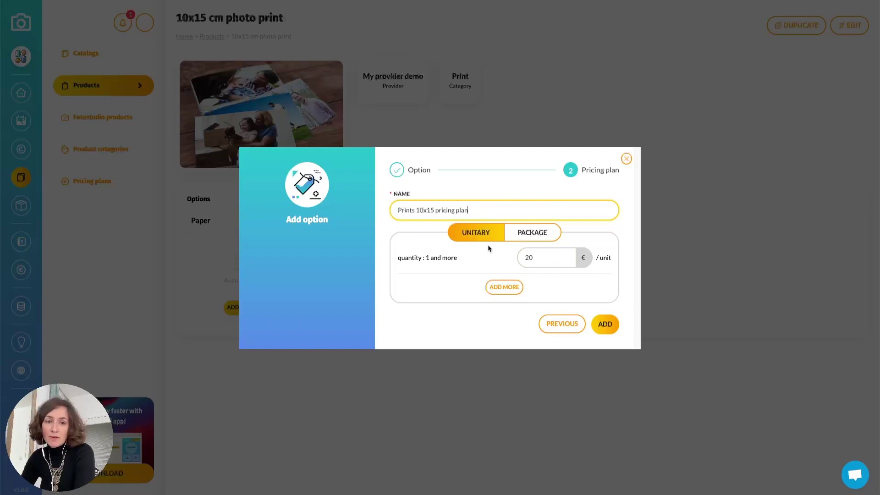
{"action": "left_click", "coordinate": [539, 232]}
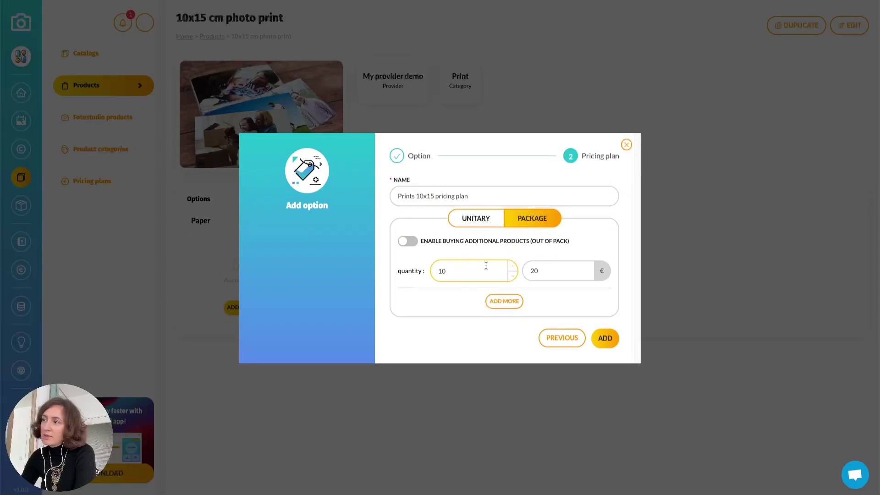
{"action": "left_click", "coordinate": [491, 218]}
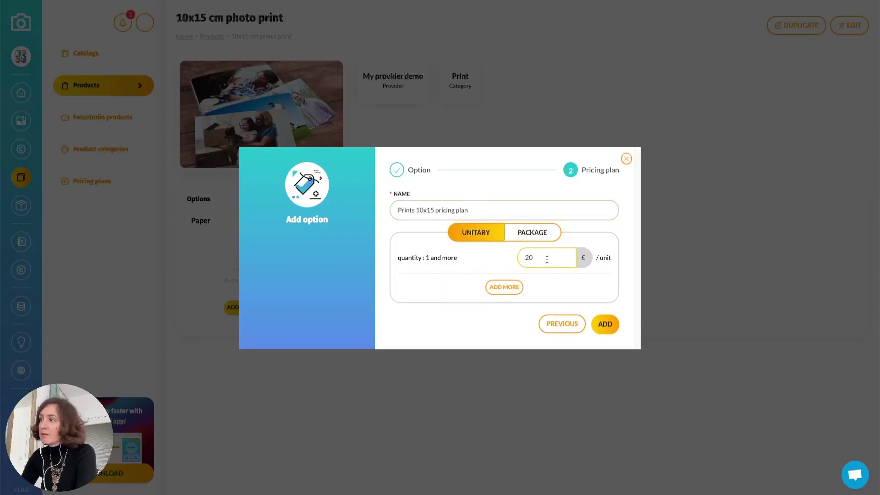
{"action": "key", "text": "BackSpace"}
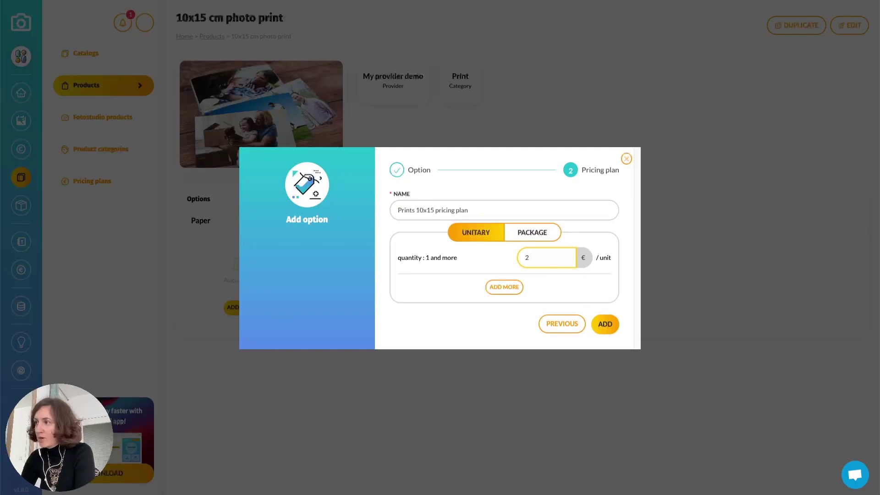
{"action": "key", "text": "BackSpace"}
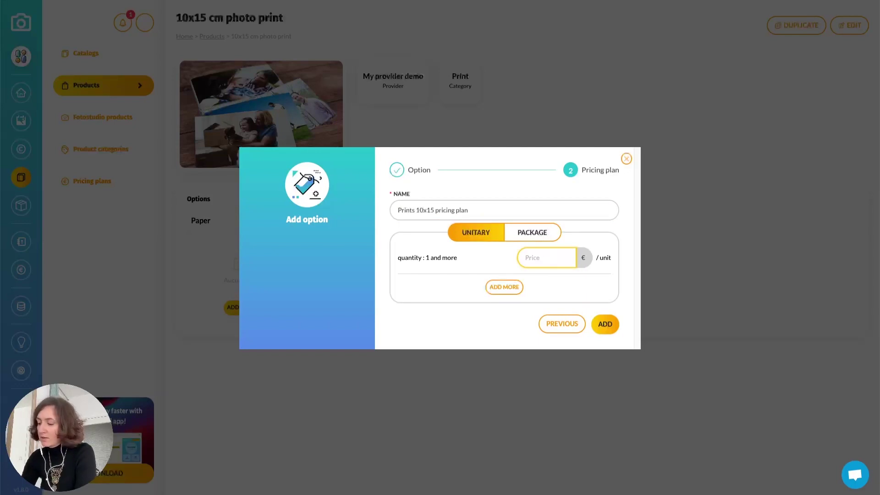
{"action": "type", "text": "2"}
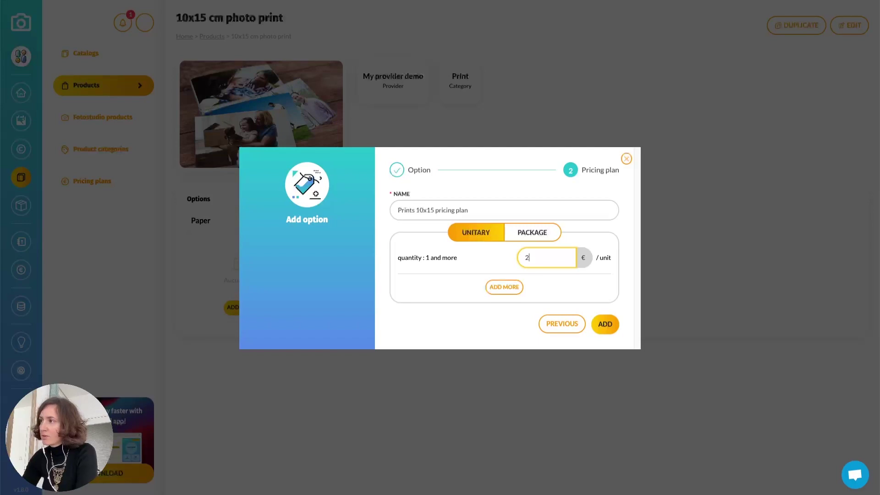
Add a 1,9 price tier for 10 and more prints and save the plan
{"action": "left_click", "coordinate": [513, 288]}
{"action": "left_click", "coordinate": [534, 274]}
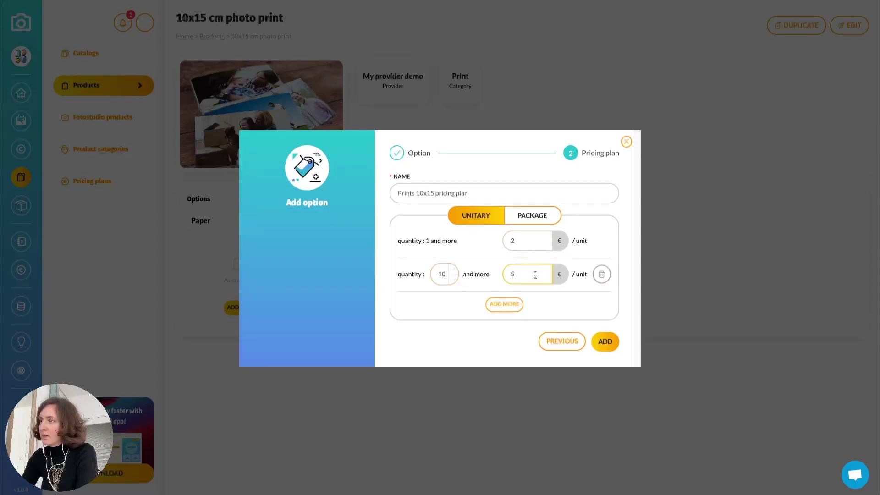
{"action": "key", "text": "BackSpace"}
{"action": "type", "text": "1,9"}
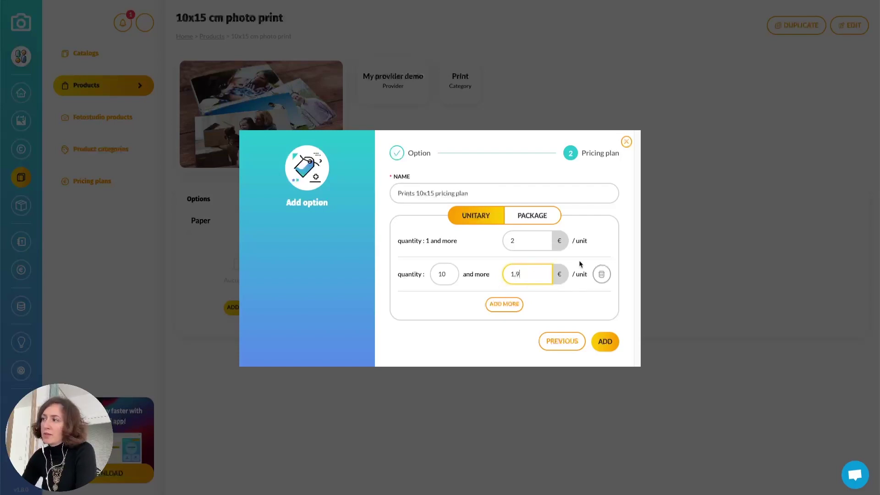
{"action": "left_click", "coordinate": [502, 332]}
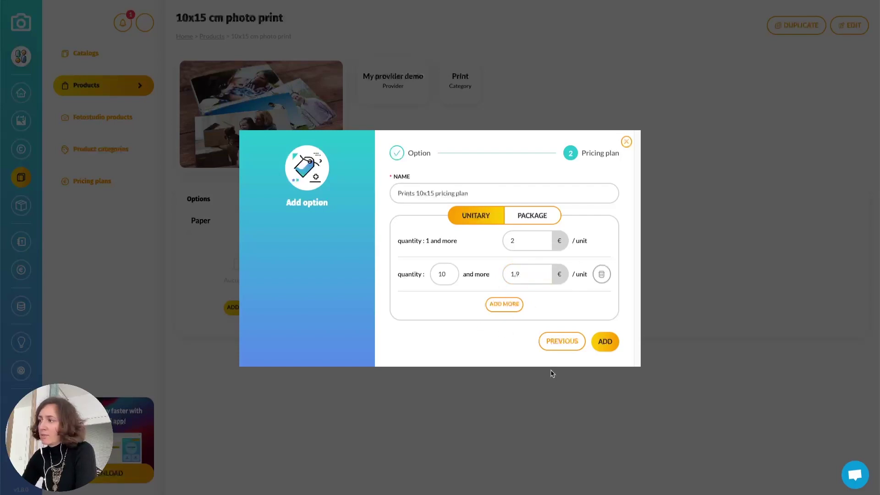
{"action": "left_click", "coordinate": [611, 342]}
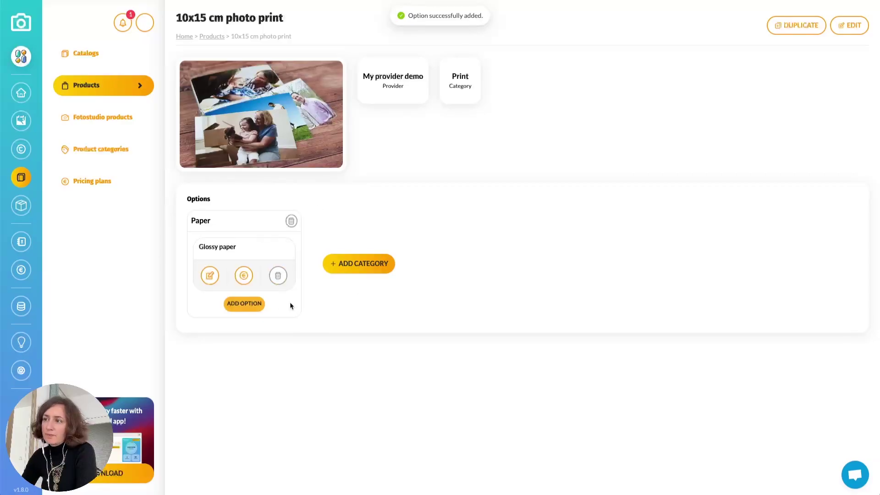
{"action": "left_click", "coordinate": [244, 304]}
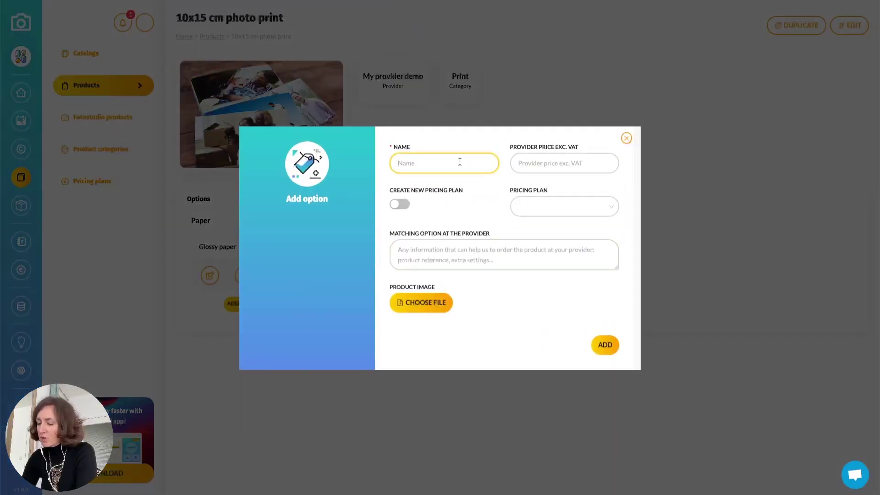
Add Silk Papier to Paper with the Prints 10x15 pricing plan and silk_paper image
{"action": "type", "text": "Silk Papier"}
{"action": "left_click", "coordinate": [588, 208]}
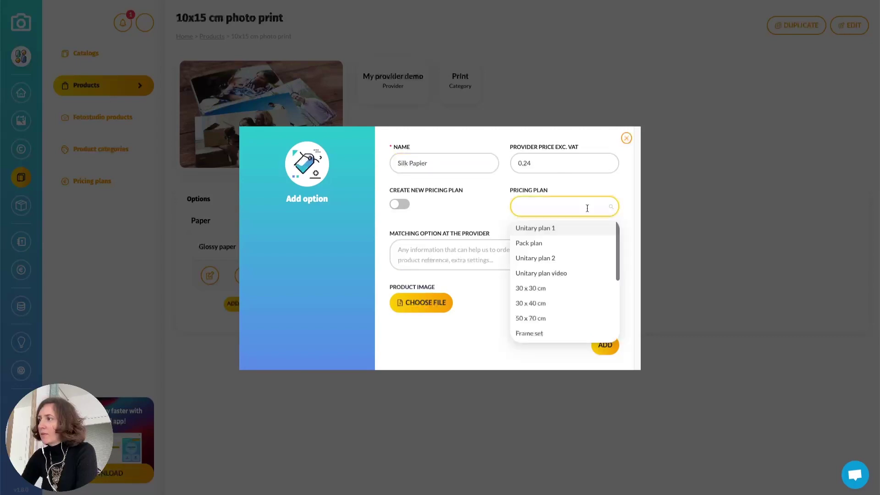
{"action": "scroll", "coordinate": [556, 334], "scroll_direction": "down", "scroll_amount": 2}
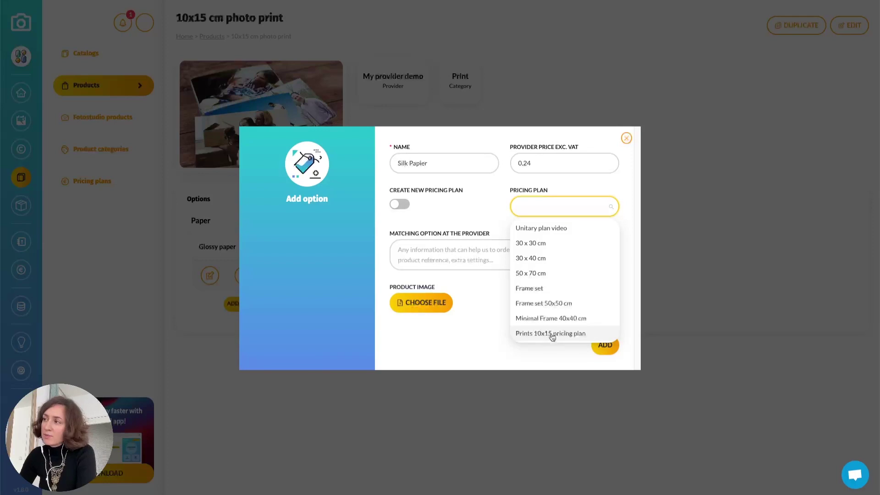
{"action": "left_click", "coordinate": [551, 335]}
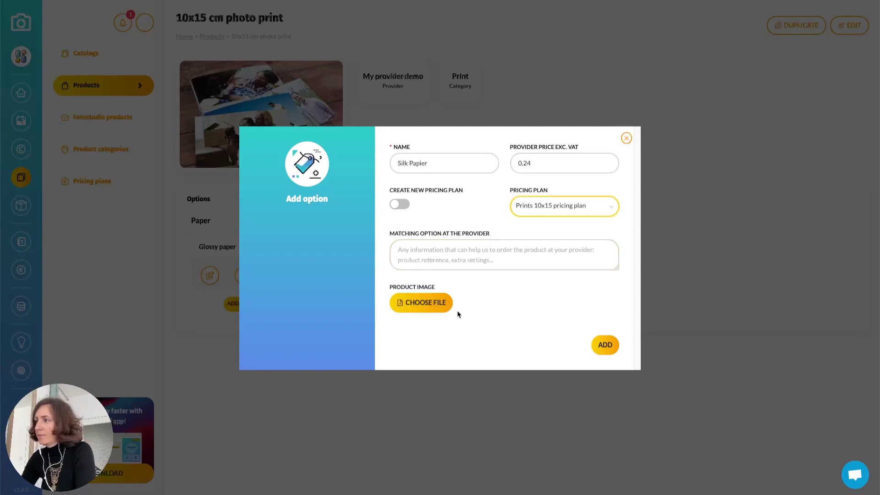
{"action": "left_click", "coordinate": [426, 302]}
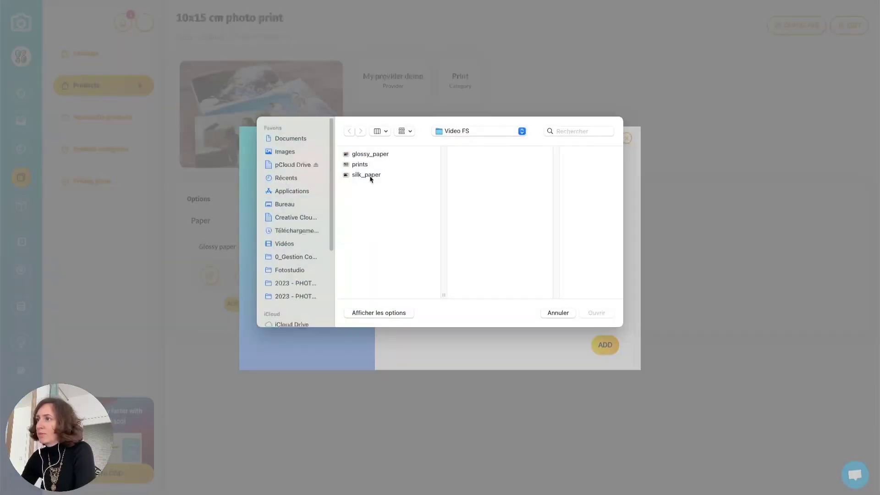
{"action": "left_click", "coordinate": [367, 176]}
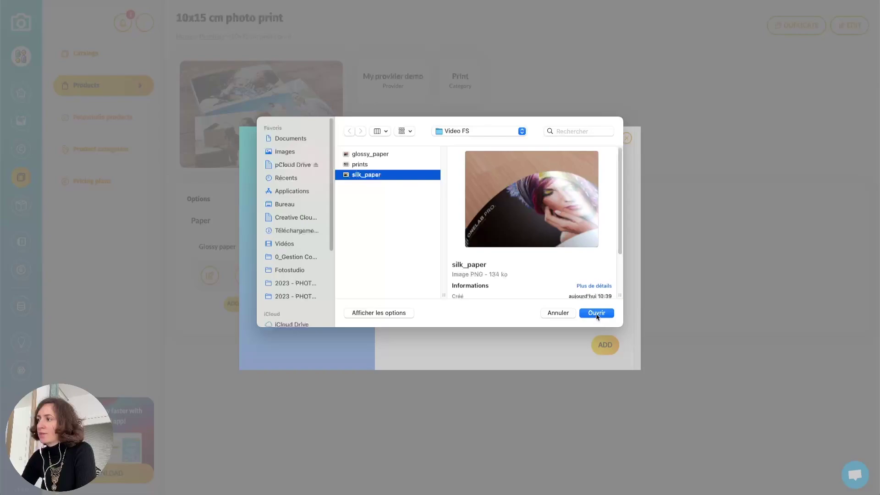
{"action": "left_click", "coordinate": [596, 312]}
{"action": "left_click", "coordinate": [605, 436]}
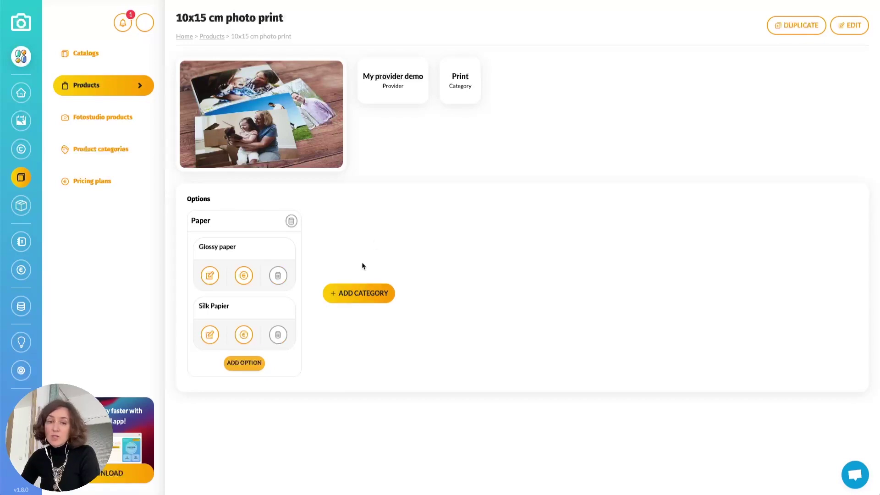
Create a Color category beside Paper and add a Blue option to it
{"action": "left_click", "coordinate": [360, 289]}
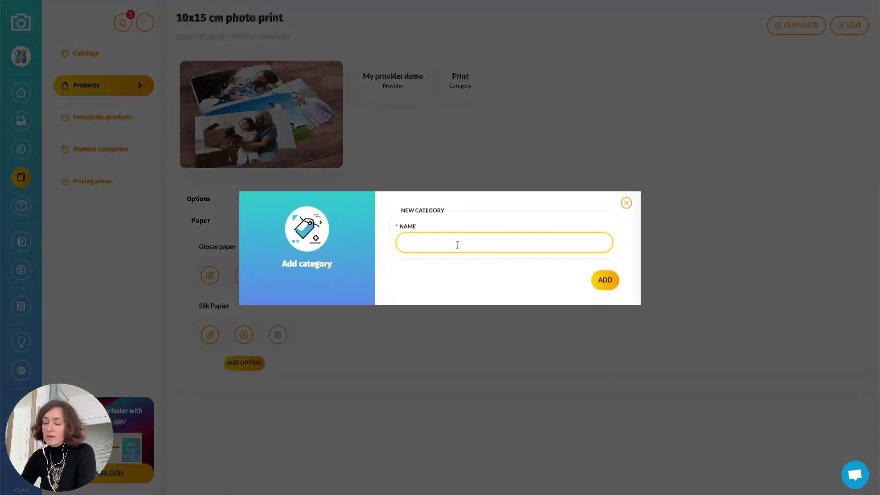
{"action": "type", "text": "Color"}
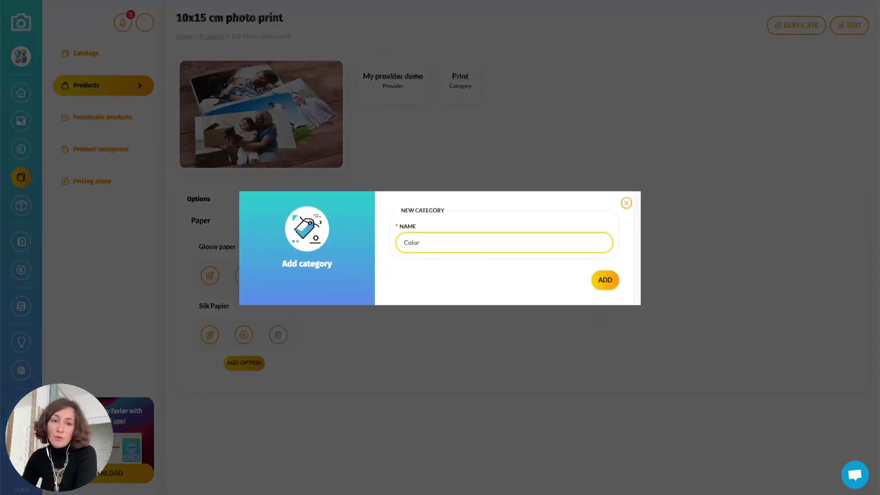
{"action": "left_click", "coordinate": [606, 280]}
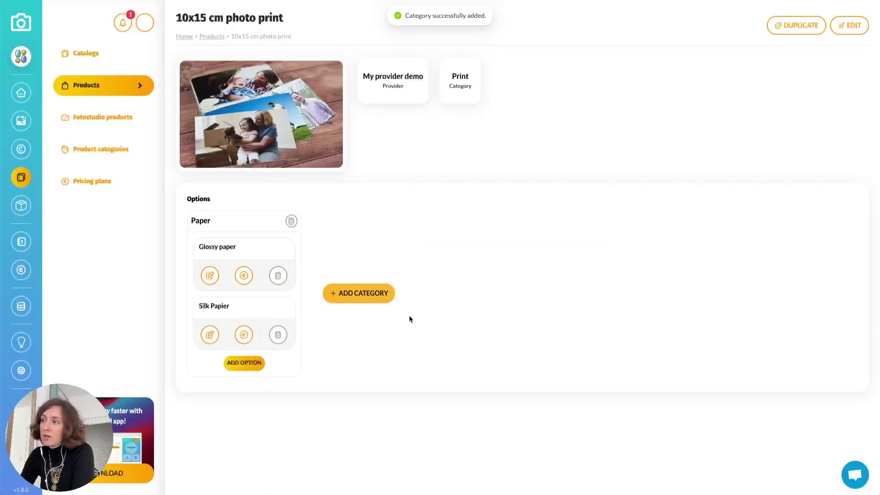
{"action": "left_click", "coordinate": [340, 308]}
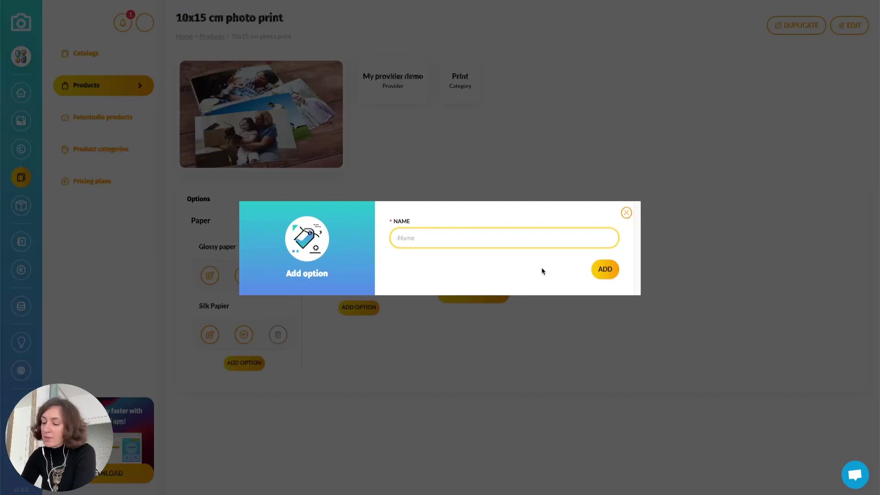
{"action": "type", "text": "Blue"}
{"action": "left_click", "coordinate": [606, 269]}
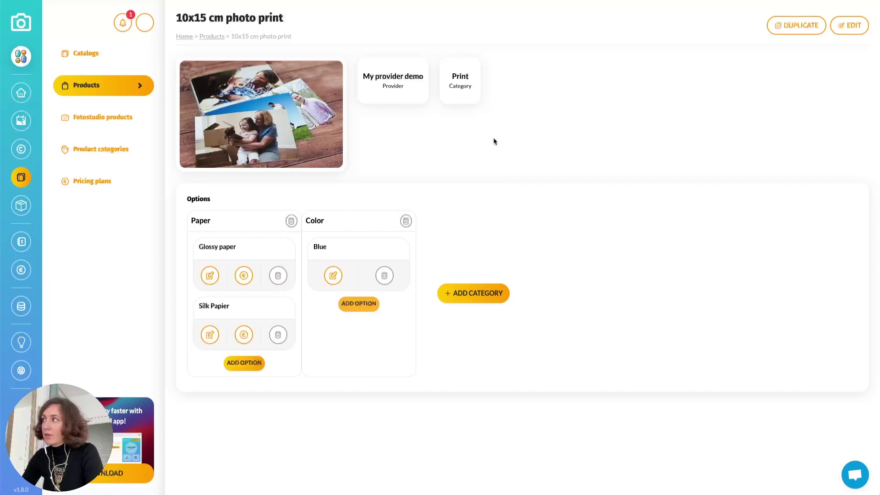
Start a new catalog named 'Catalog tuto' from the catalogs list
{"action": "left_click", "coordinate": [86, 52]}
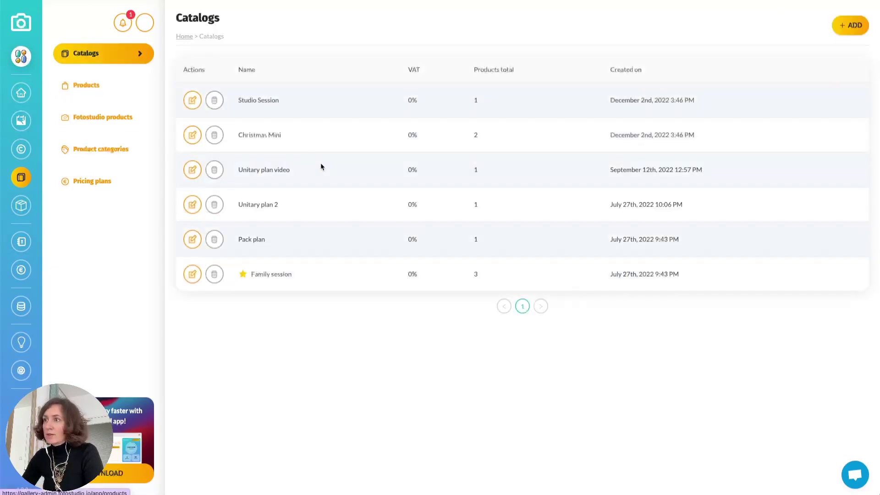
{"action": "left_click", "coordinate": [856, 26]}
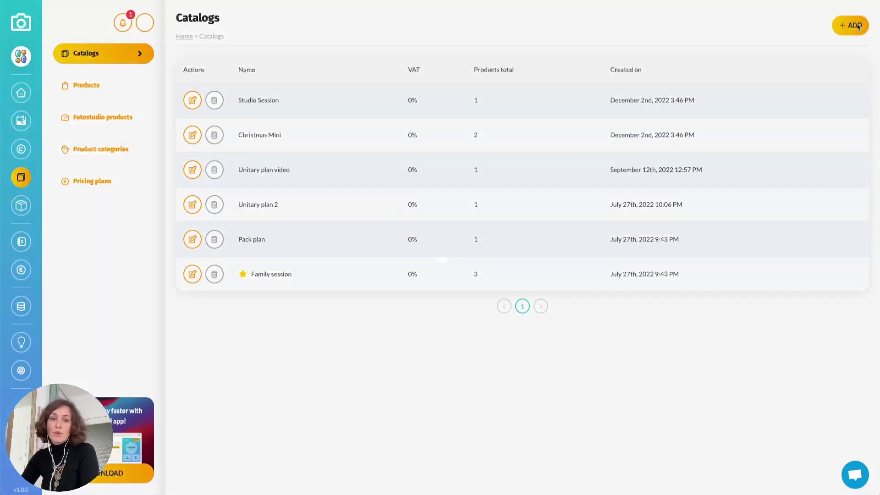
{"action": "left_click", "coordinate": [537, 201]}
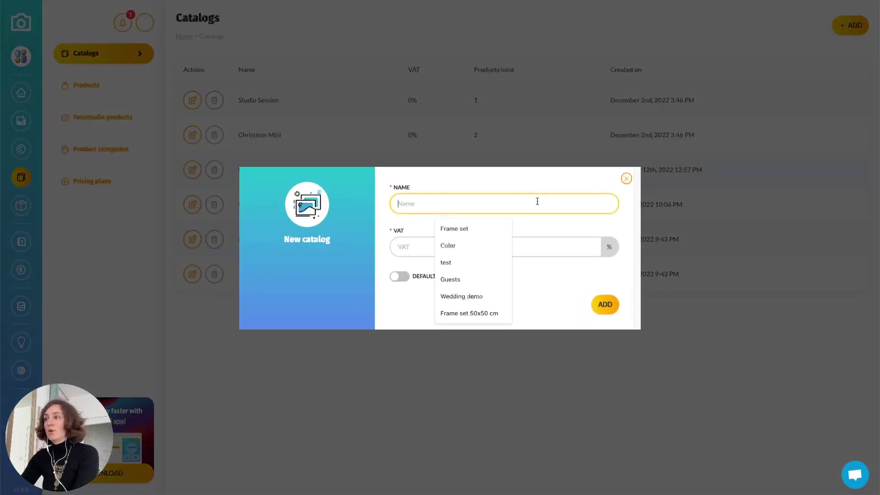
{"action": "type", "text": "Catalo"}
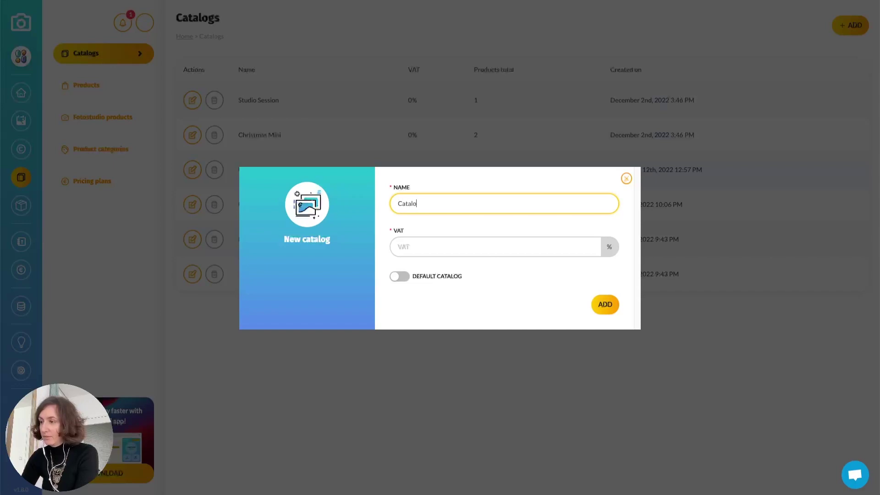
{"action": "type", "text": "g tuto"}
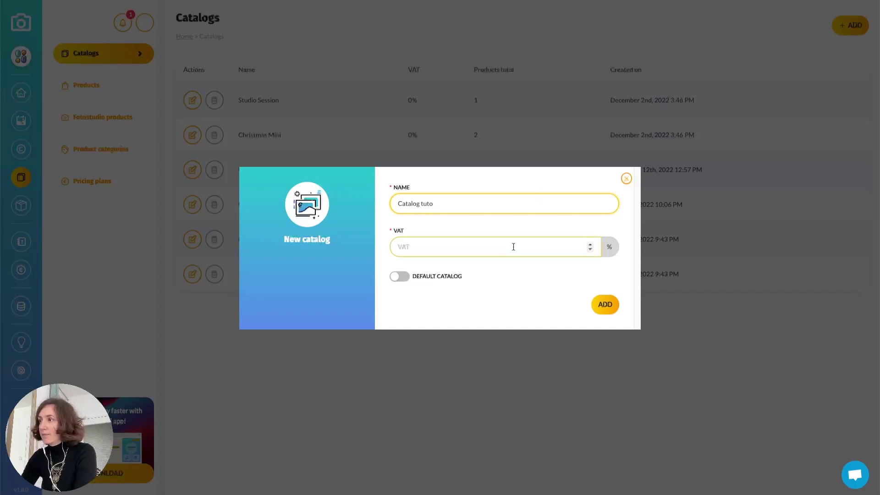
Give Catalog tuto 0% VAT, mark it as the default catalog, and add it
{"action": "left_click", "coordinate": [512, 247]}
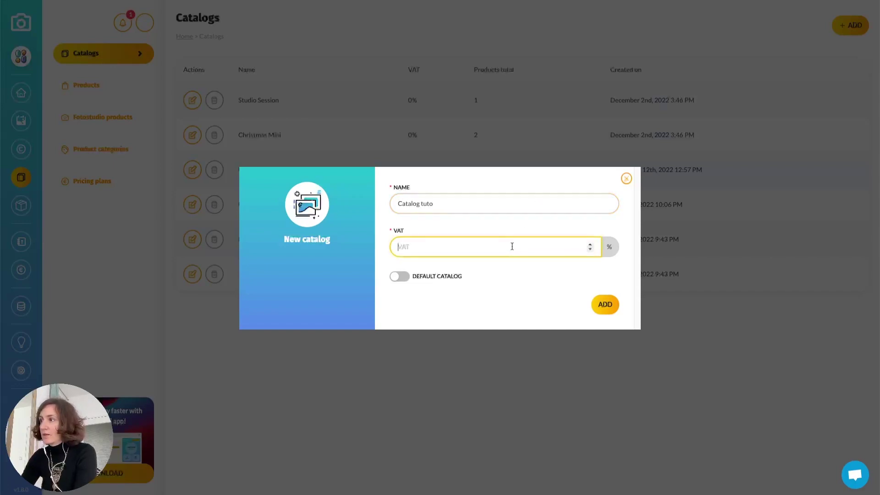
{"action": "left_click", "coordinate": [448, 208]}
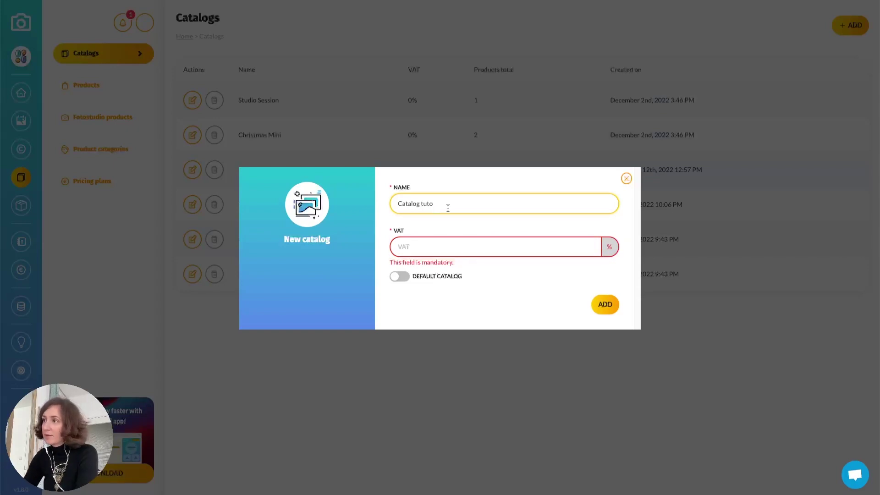
{"action": "left_click", "coordinate": [477, 247]}
{"action": "type", "text": "0"}
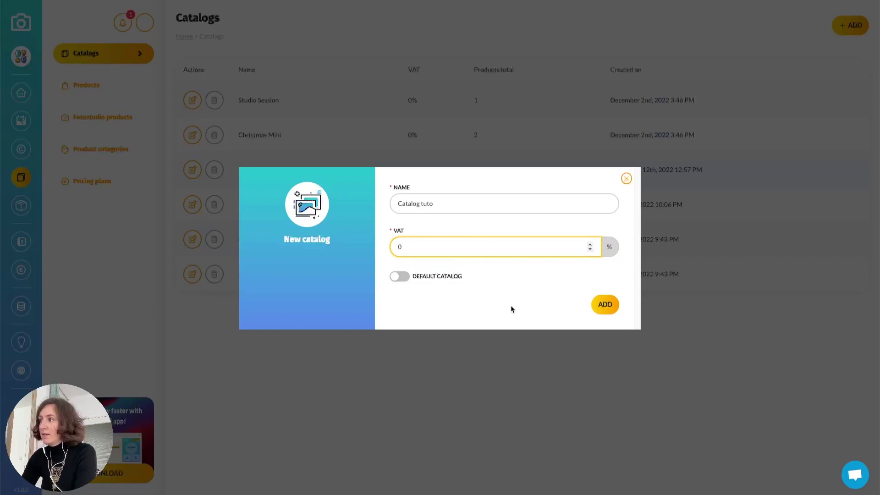
{"action": "left_click", "coordinate": [510, 302]}
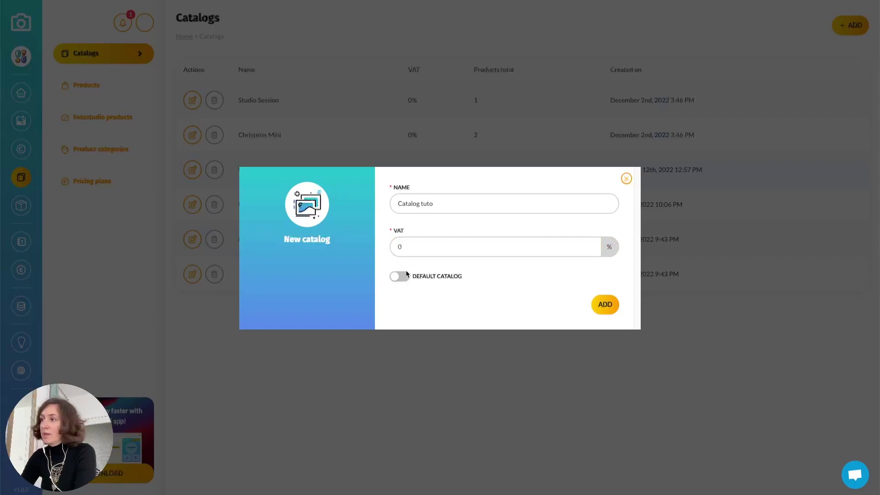
{"action": "left_click", "coordinate": [406, 276]}
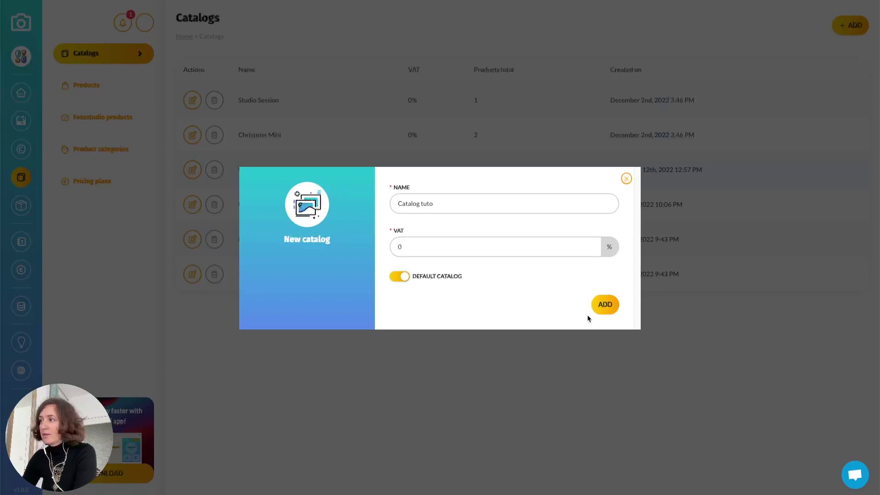
{"action": "left_click", "coordinate": [603, 306]}
{"action": "left_click", "coordinate": [521, 190]}
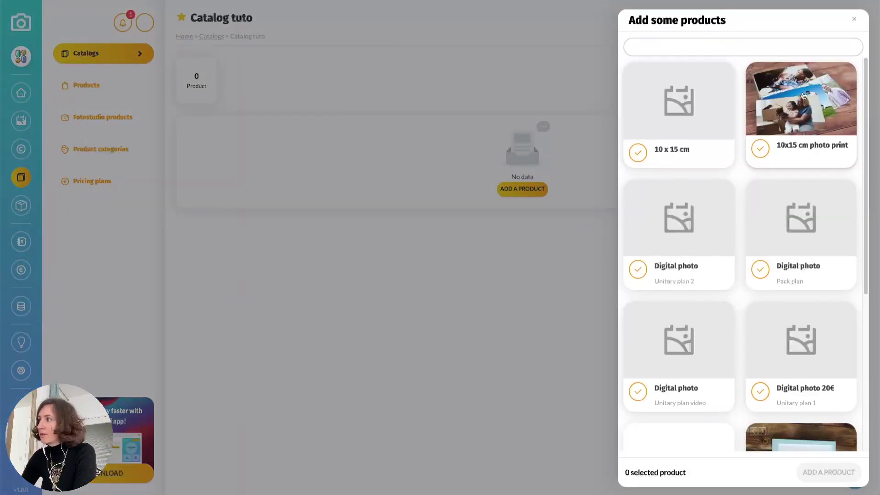
Add the 10x15 cm photo print, Pack plan digital photo, Minimal Frame and Frame set to Catalog tuto
{"action": "left_click", "coordinate": [772, 106]}
{"action": "scroll", "coordinate": [808, 97], "scroll_direction": "down", "scroll_amount": 1}
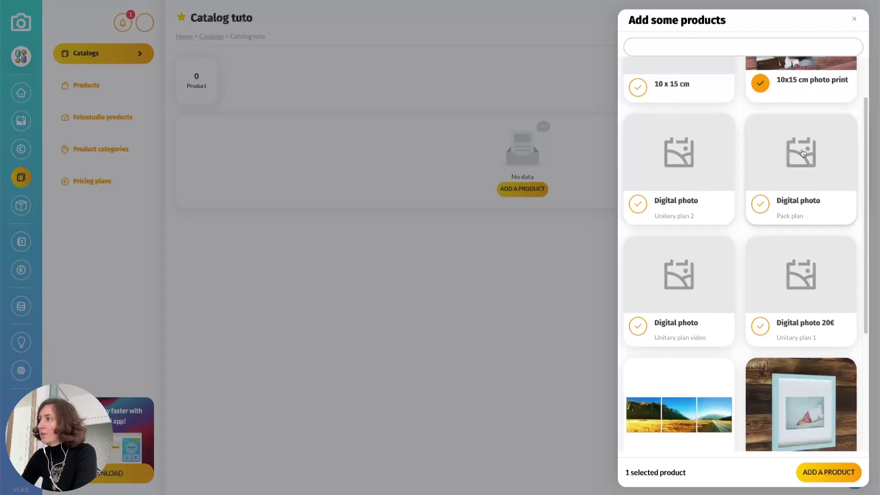
{"action": "left_click", "coordinate": [811, 154]}
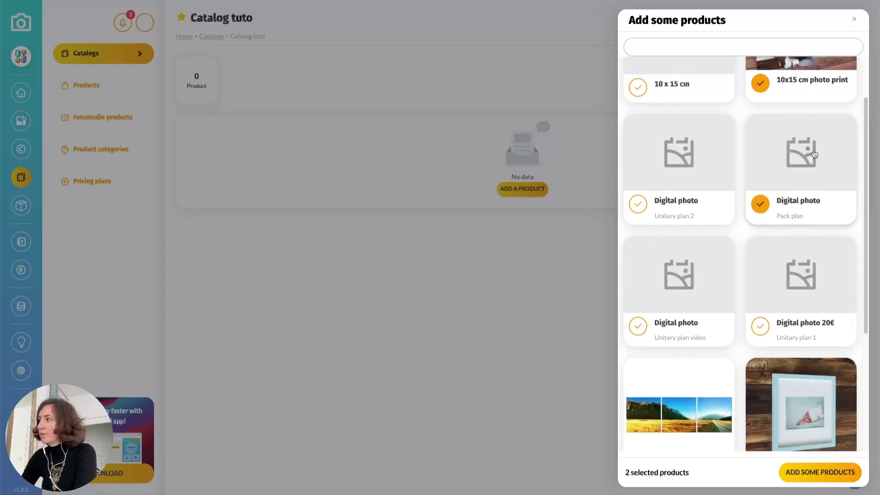
{"action": "scroll", "coordinate": [809, 183], "scroll_direction": "down", "scroll_amount": 4}
{"action": "left_click", "coordinate": [806, 234]}
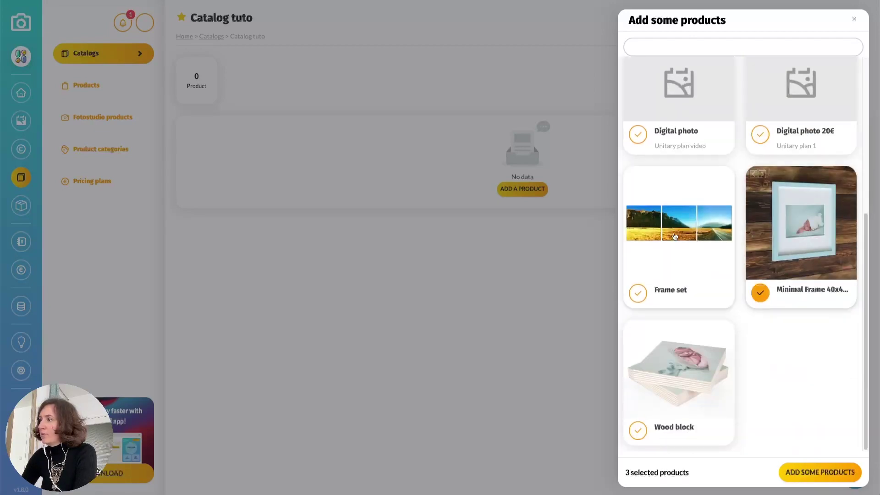
{"action": "left_click", "coordinate": [657, 224]}
{"action": "left_click", "coordinate": [809, 464]}
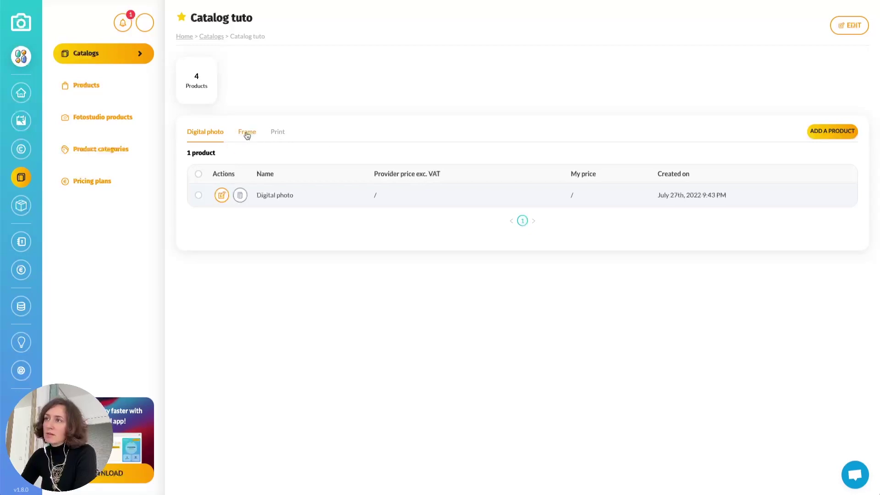
{"action": "left_click", "coordinate": [74, 58]}
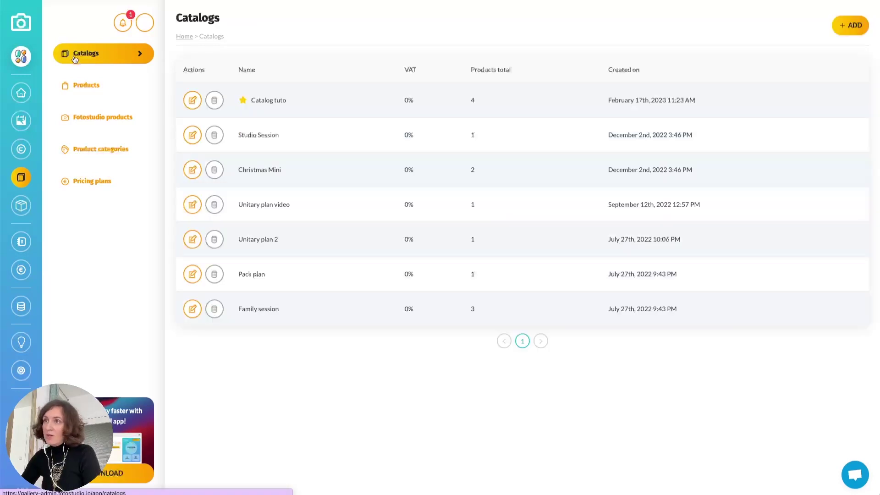
Set the Family session demo gallery's catalog to Catalog tuto and save the change
{"action": "left_click", "coordinate": [20, 121]}
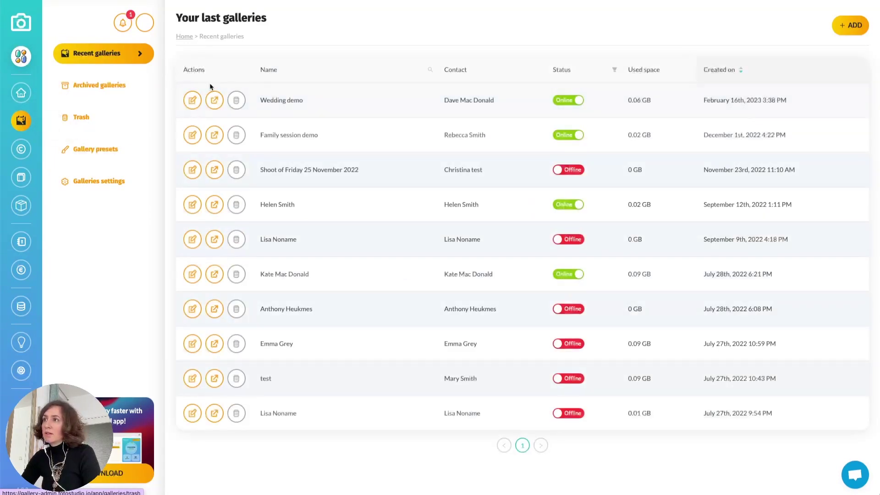
{"action": "left_click", "coordinate": [192, 134]}
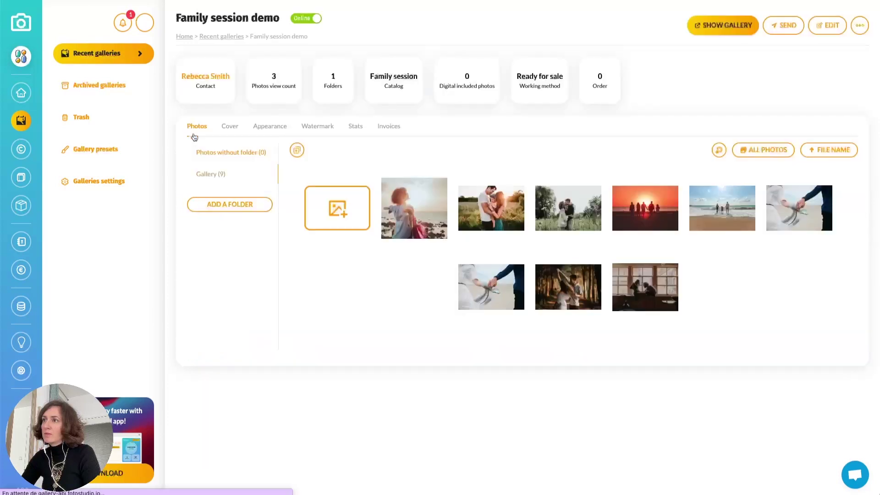
{"action": "left_click", "coordinate": [831, 27]}
{"action": "scroll", "coordinate": [547, 201], "scroll_direction": "down", "scroll_amount": 2}
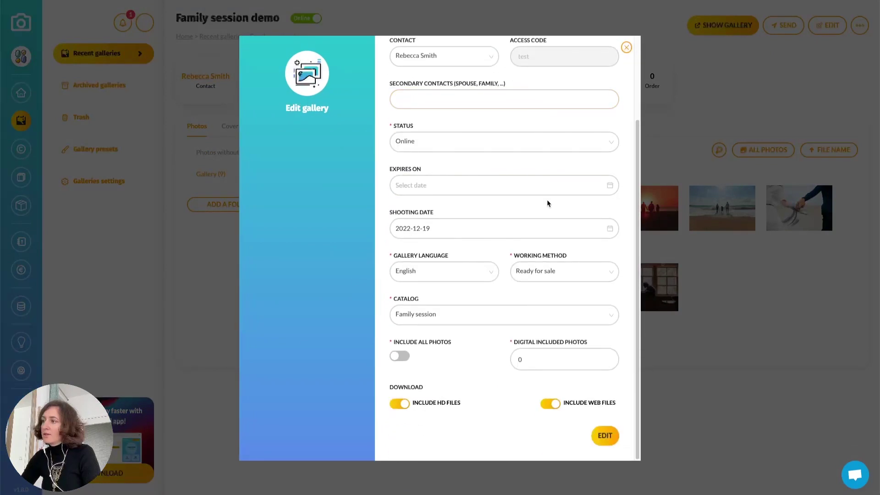
{"action": "left_click", "coordinate": [427, 314]}
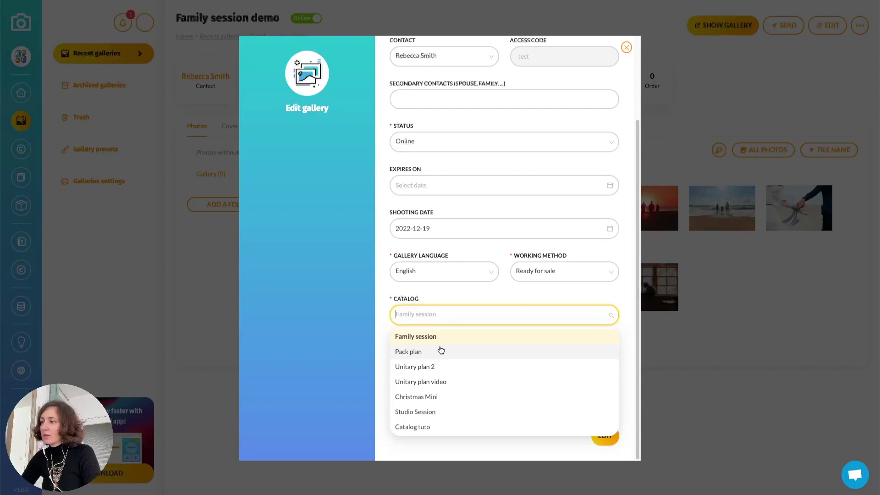
{"action": "left_click", "coordinate": [432, 428]}
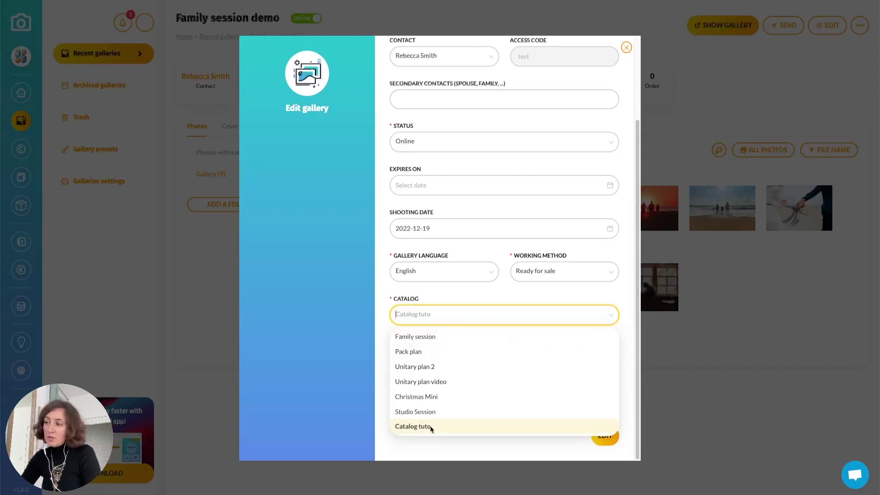
{"action": "left_click", "coordinate": [604, 436]}
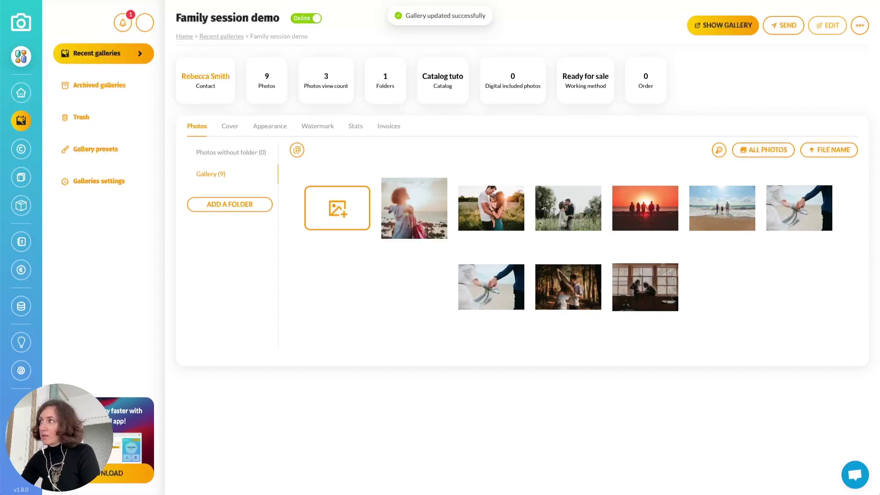
View the Family session demo gallery signed out and unlock it with its access code
{"action": "left_click", "coordinate": [733, 28]}
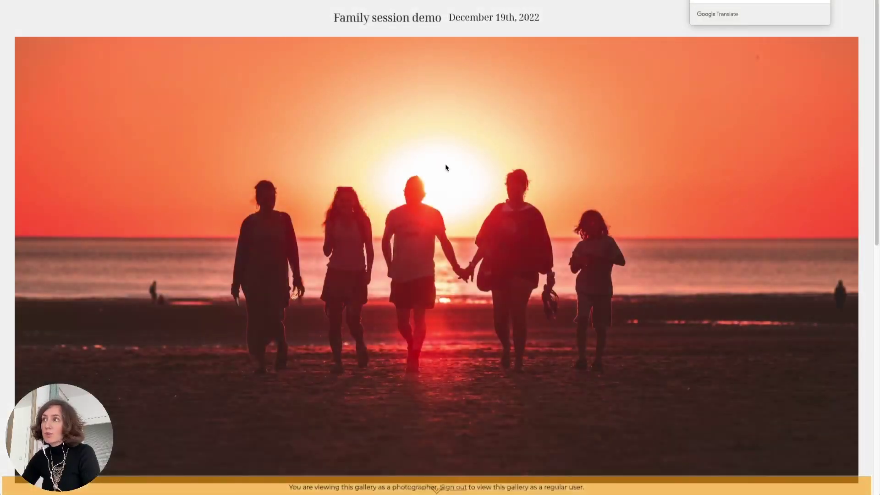
{"action": "scroll", "coordinate": [556, 108], "scroll_direction": "down", "scroll_amount": 3}
{"action": "left_click", "coordinate": [453, 487]}
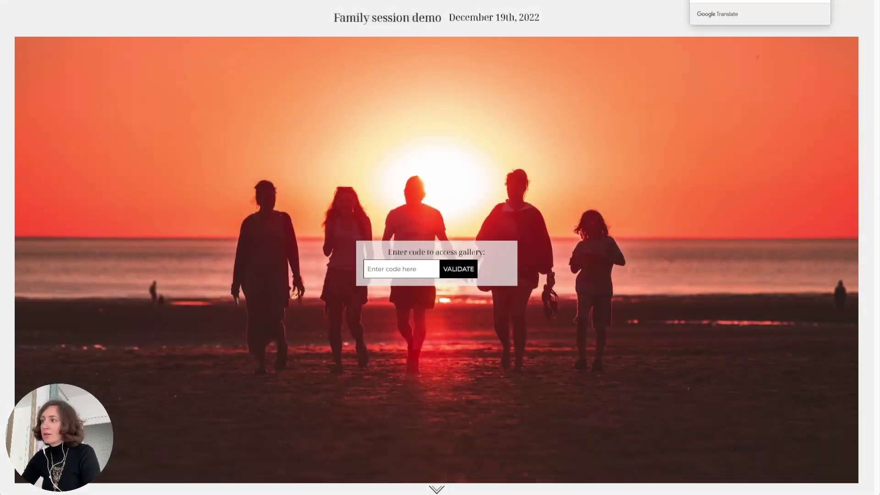
{"action": "left_click", "coordinate": [394, 270]}
{"action": "type", "text": "test"}
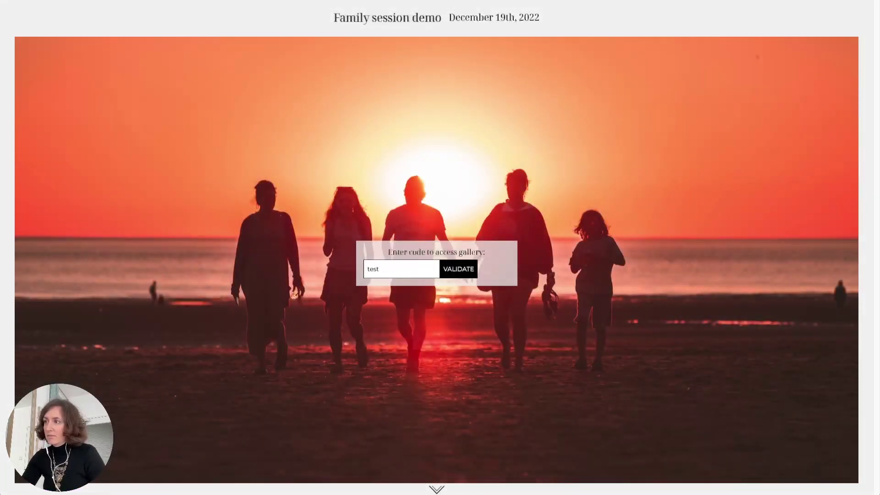
{"action": "key", "text": "Return"}
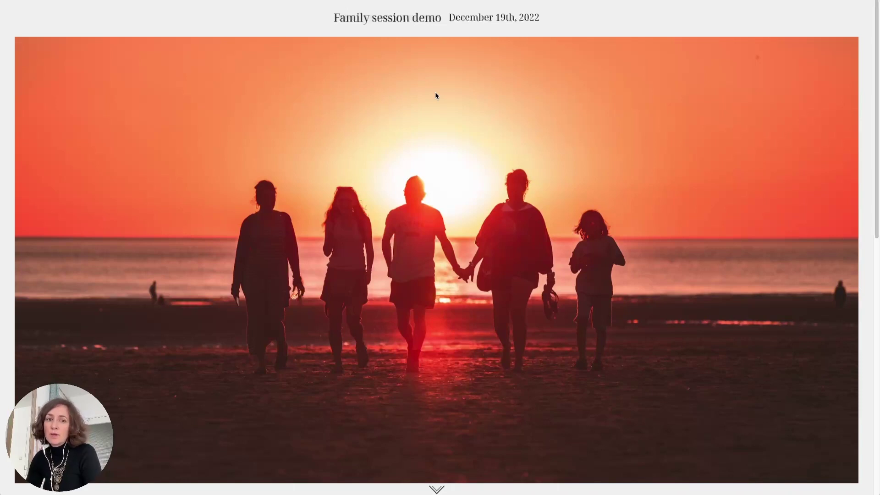
{"action": "scroll", "coordinate": [436, 95], "scroll_direction": "down", "scroll_amount": 7}
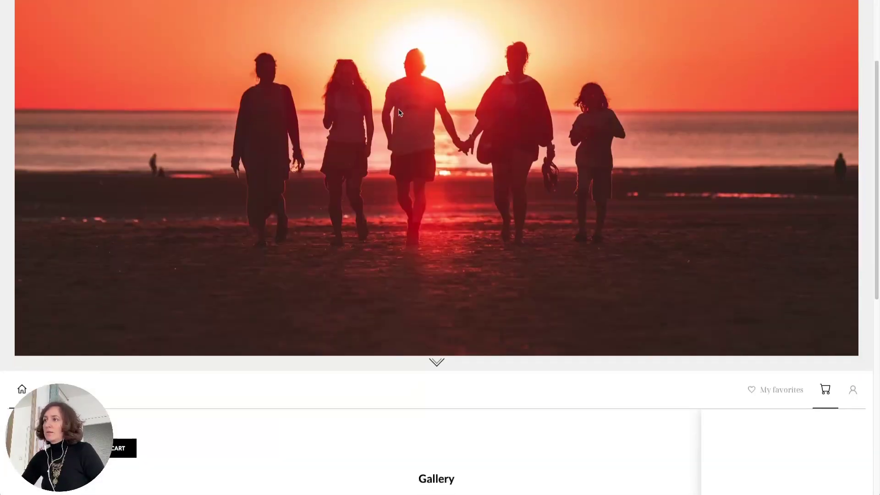
{"action": "scroll", "coordinate": [505, 151], "scroll_direction": "down", "scroll_amount": 1}
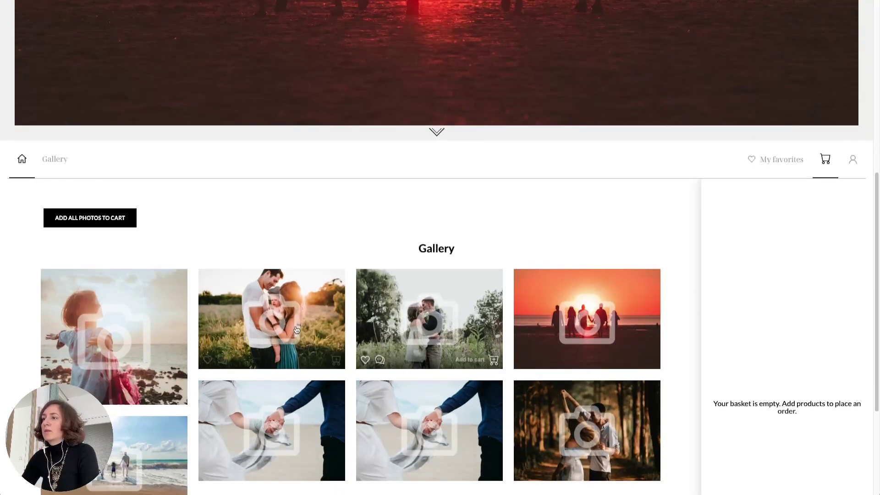
{"action": "scroll", "coordinate": [348, 289], "scroll_direction": "down", "scroll_amount": 2}
Add the kissing-couple photo to the cart as a cropped 10x15 cm glossy print in Blue
{"action": "left_click", "coordinate": [486, 282]}
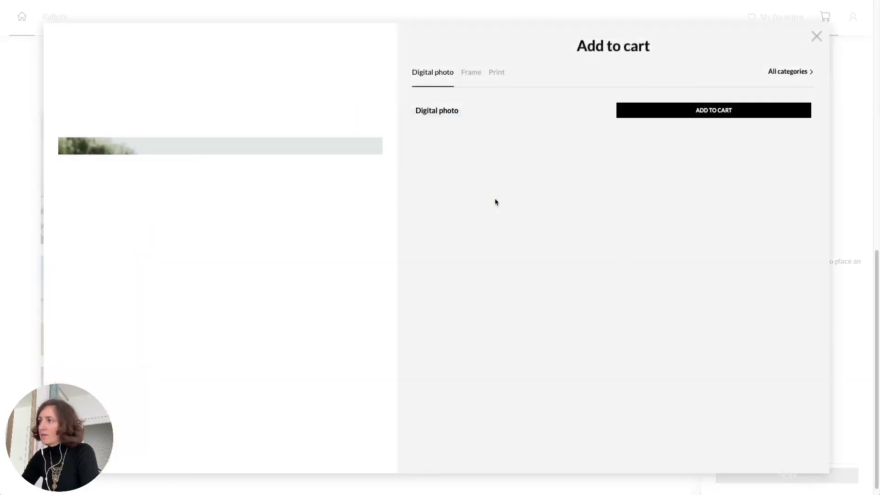
{"action": "left_click", "coordinate": [494, 74]}
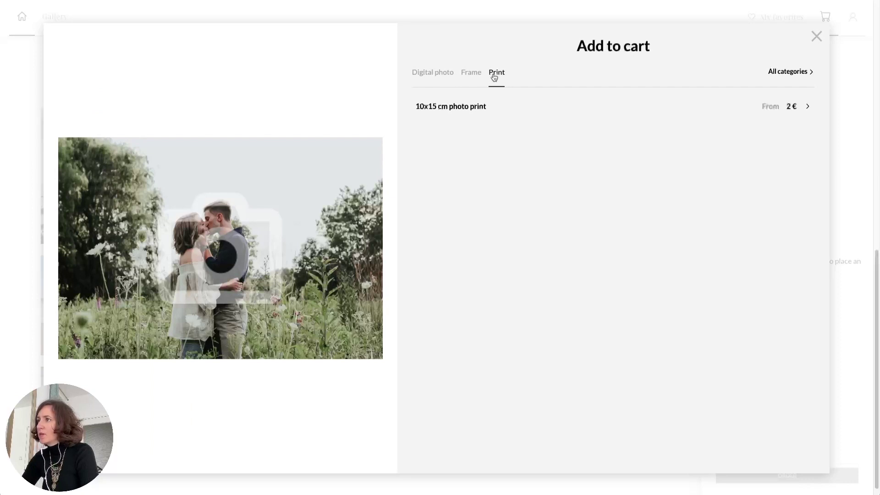
{"action": "left_click", "coordinate": [496, 111]}
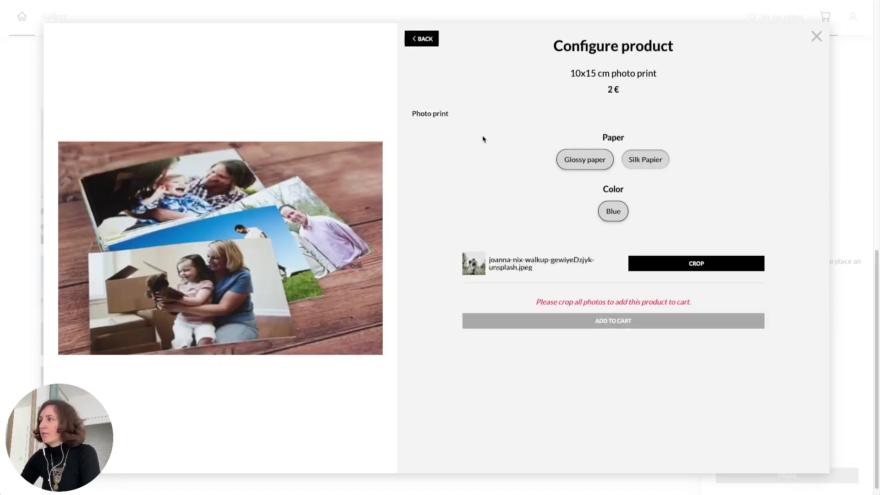
{"action": "left_click", "coordinate": [582, 166]}
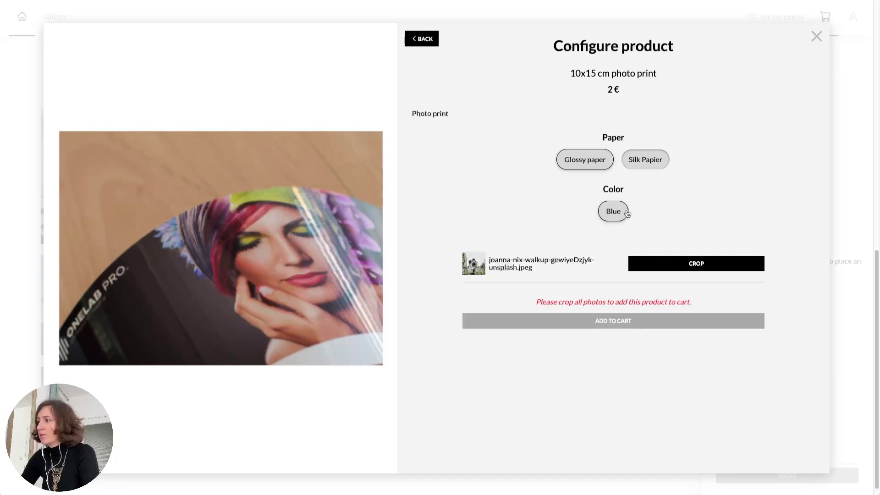
{"action": "left_click", "coordinate": [696, 265]}
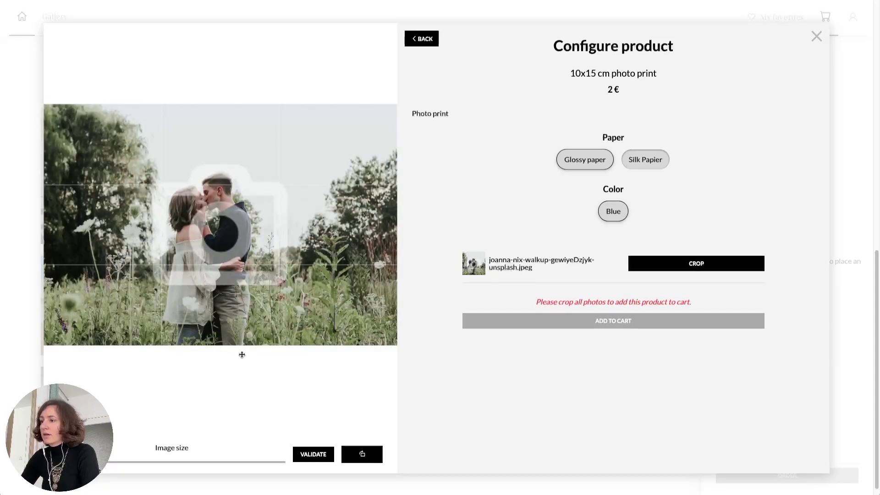
{"action": "left_click", "coordinate": [322, 456]}
{"action": "left_click", "coordinate": [626, 300]}
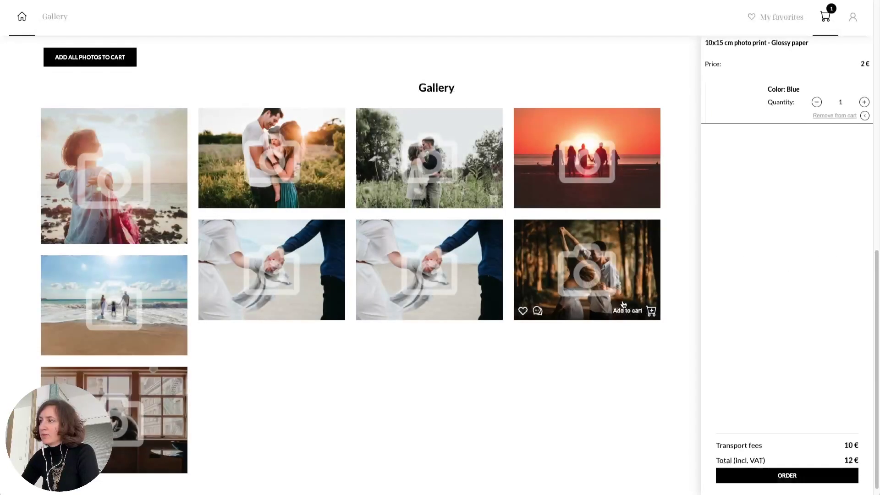
{"action": "left_click", "coordinate": [307, 148]}
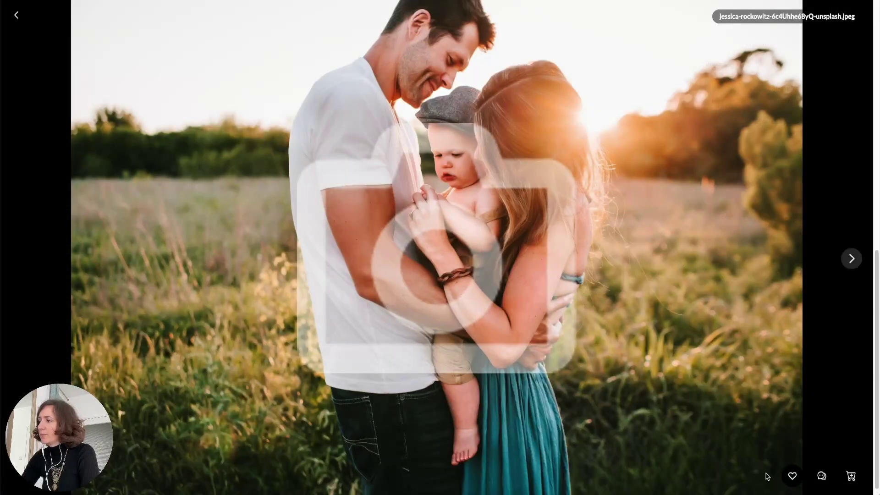
Add the family photo to the cart as a digital photo
{"action": "left_click", "coordinate": [852, 476]}
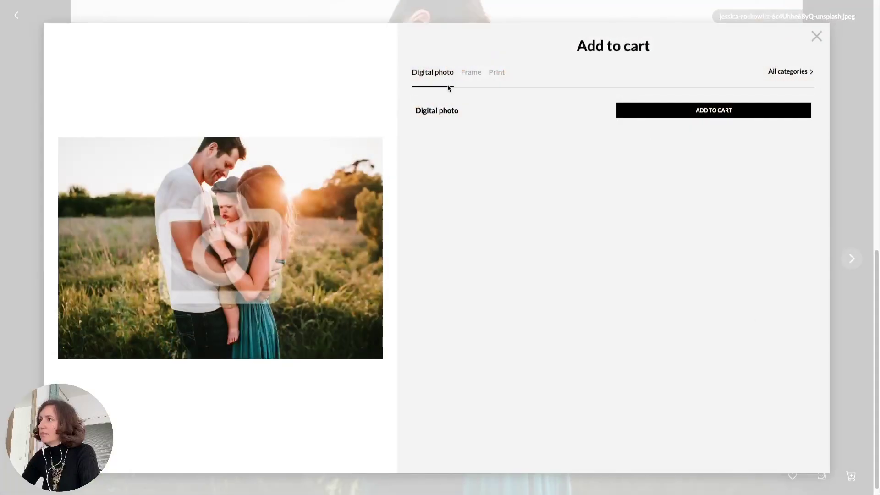
{"action": "left_click", "coordinate": [702, 112]}
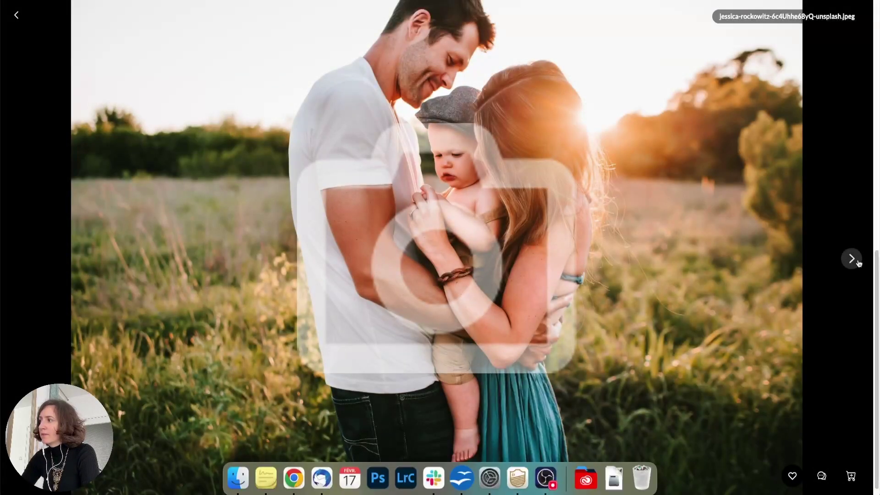
{"action": "left_click", "coordinate": [852, 258]}
{"action": "left_click", "coordinate": [852, 258]}
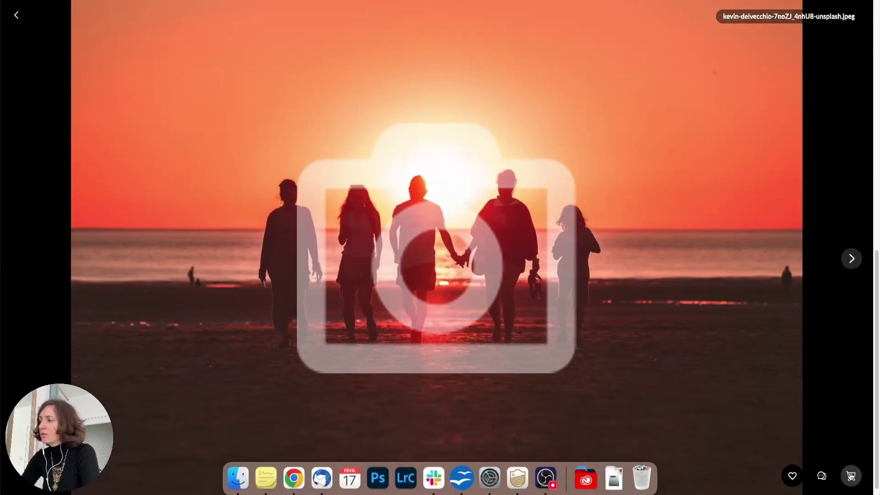
Configure the sunset photo as a black Minimal Frame 40x40 cm, cropped to fit the frame
{"action": "left_click", "coordinate": [850, 476]}
{"action": "left_click", "coordinate": [474, 79]}
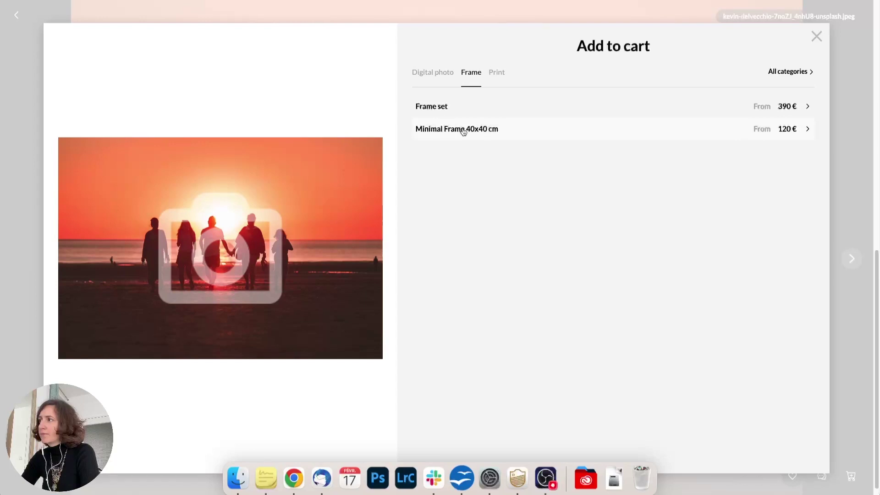
{"action": "left_click", "coordinate": [463, 130]}
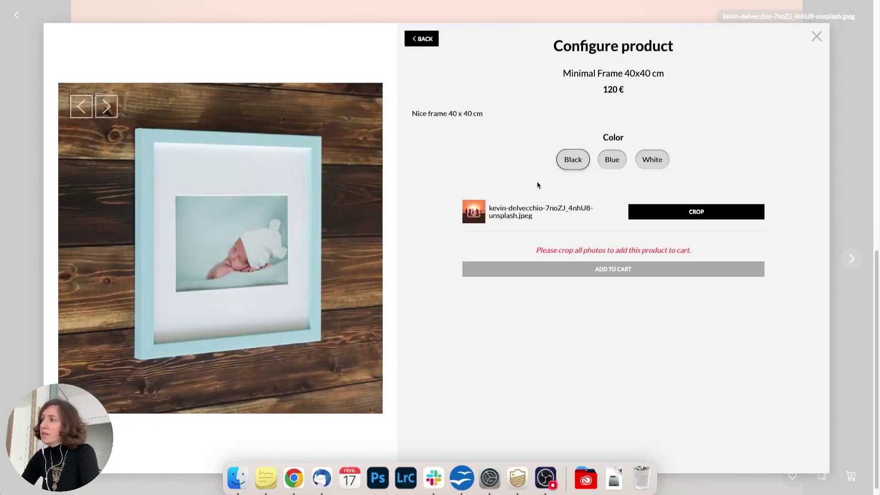
{"action": "left_click", "coordinate": [611, 161]}
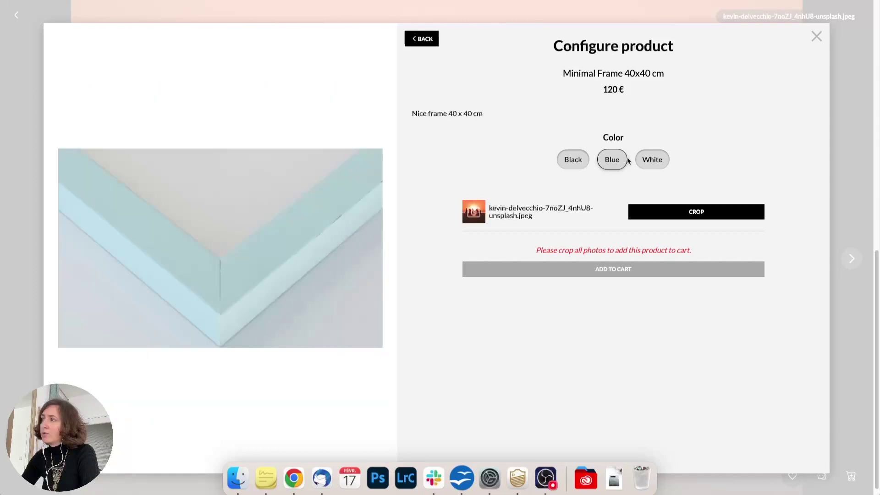
{"action": "left_click", "coordinate": [647, 162]}
{"action": "left_click", "coordinate": [569, 164]}
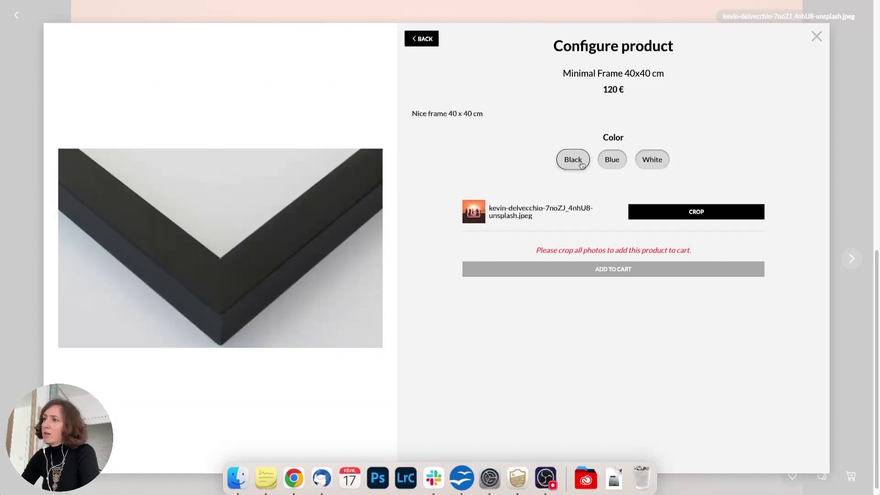
{"action": "left_click", "coordinate": [661, 214]}
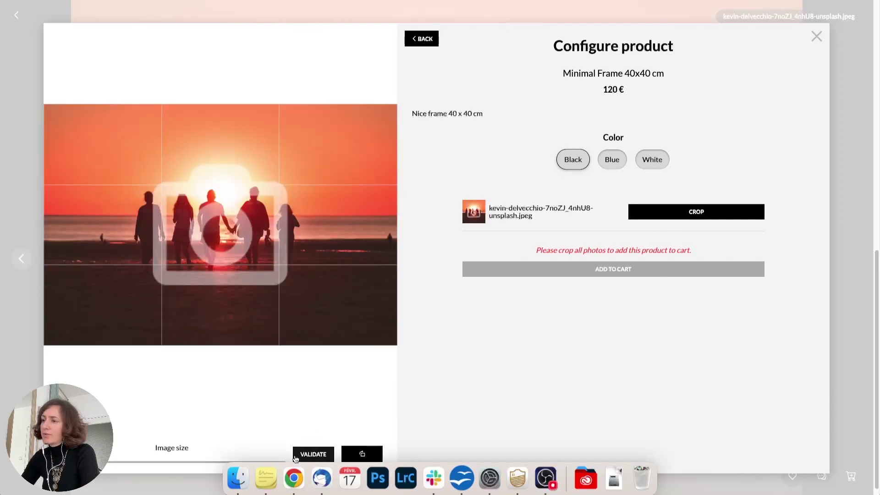
{"action": "left_click", "coordinate": [642, 252]}
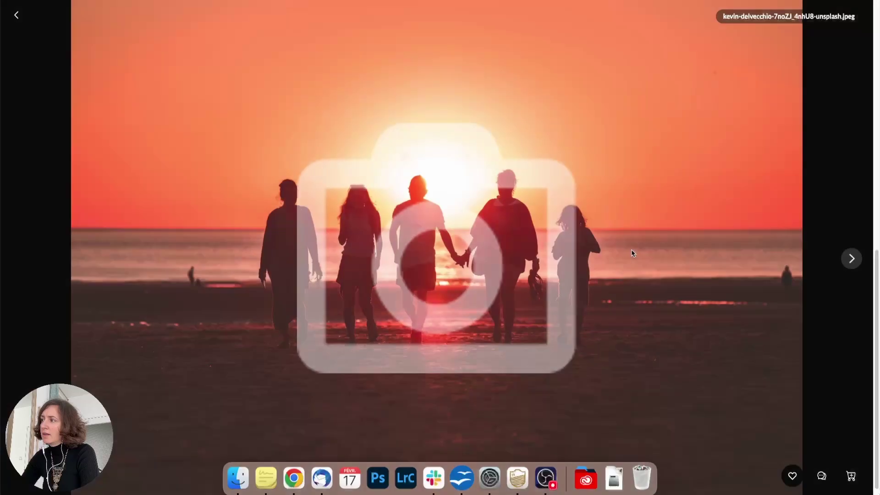
Open the cart and proceed to checkout with the 152 € of items
{"action": "key", "text": "Escape"}
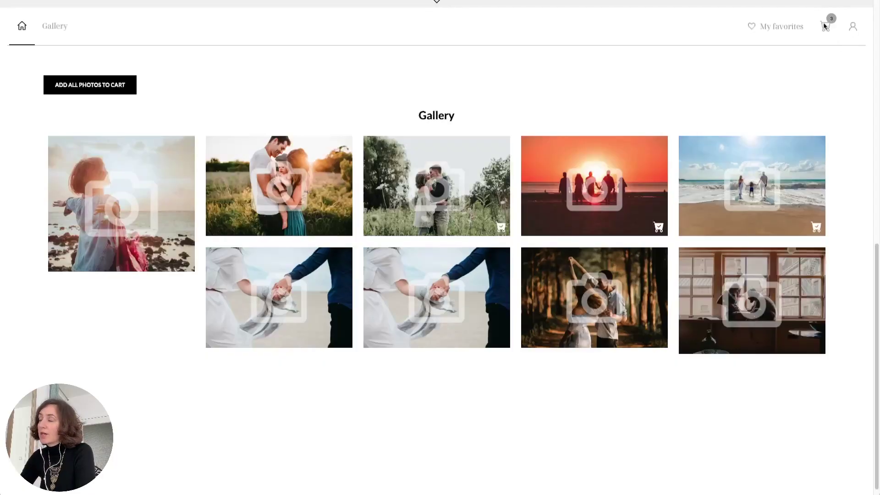
{"action": "left_click", "coordinate": [825, 27]}
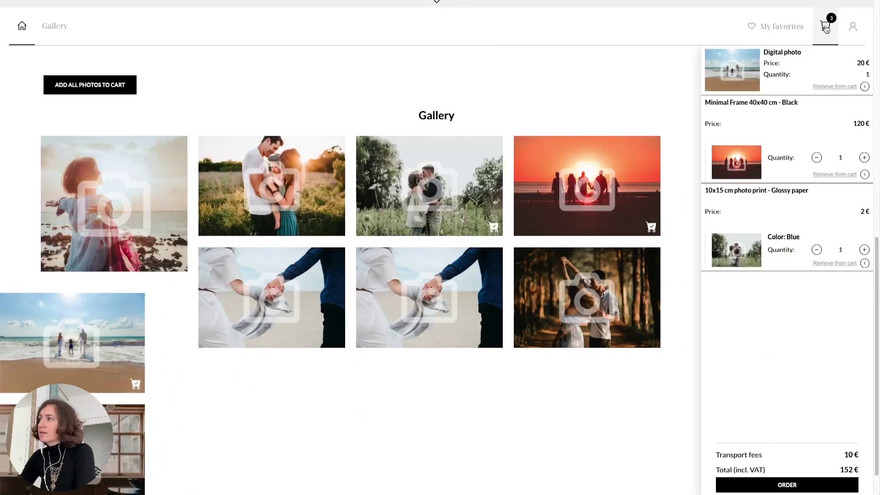
{"action": "left_click", "coordinate": [800, 485]}
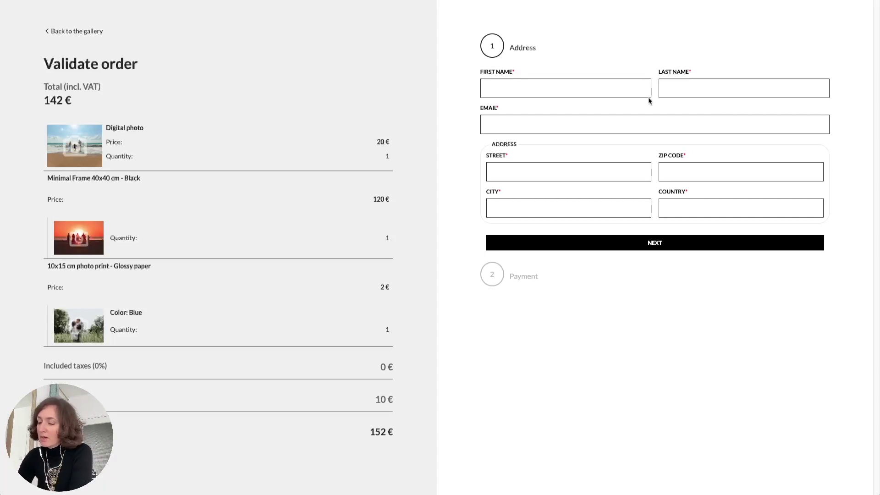
Enter the client's name, e-mail and delivery address, then place the 152 € order
{"action": "type", "text": "Re"}
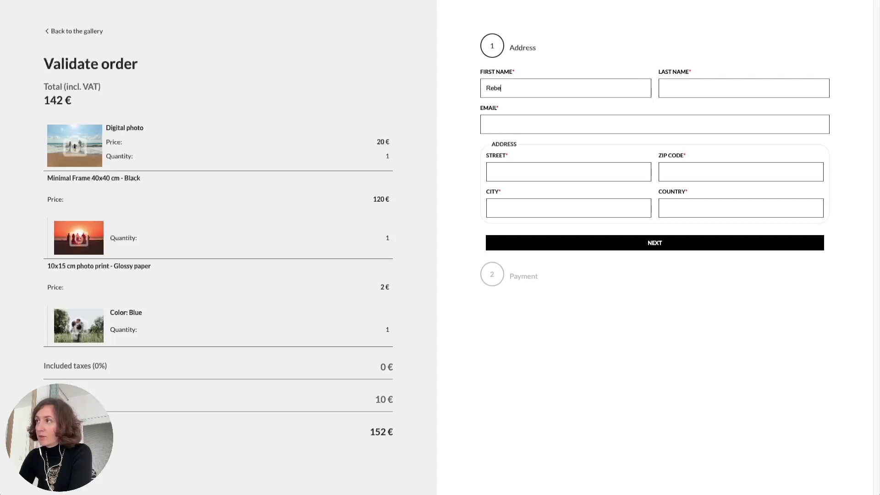
{"action": "type", "text": "bcc"}
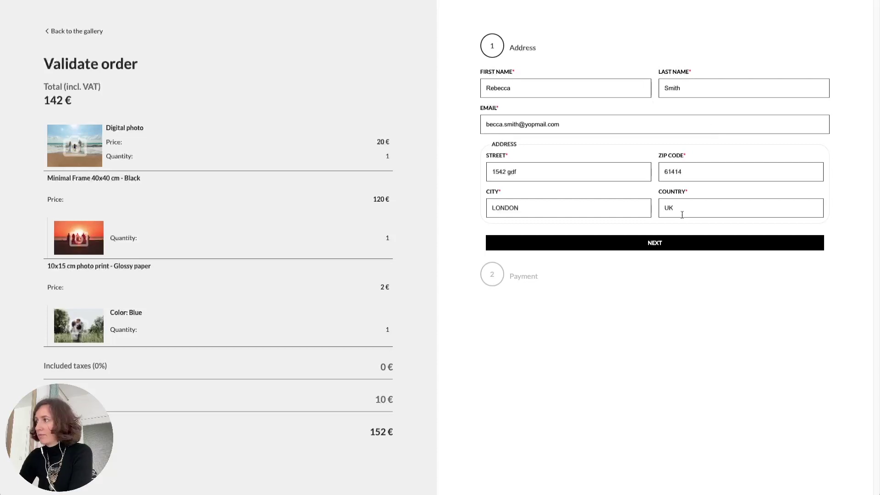
{"action": "left_click", "coordinate": [678, 242]}
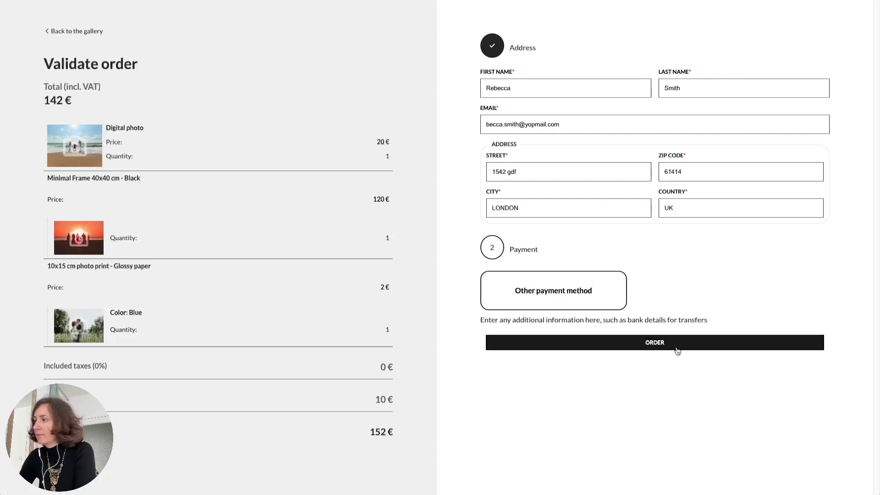
{"action": "left_click", "coordinate": [621, 348]}
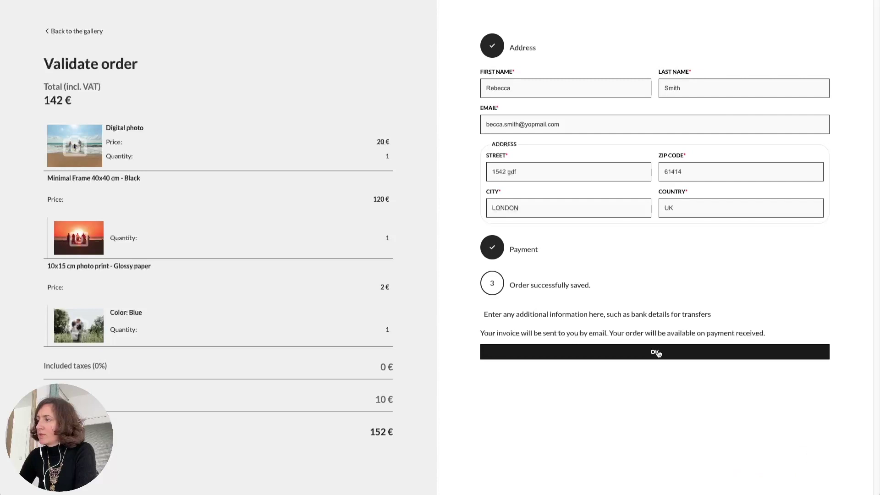
{"action": "left_click", "coordinate": [660, 352]}
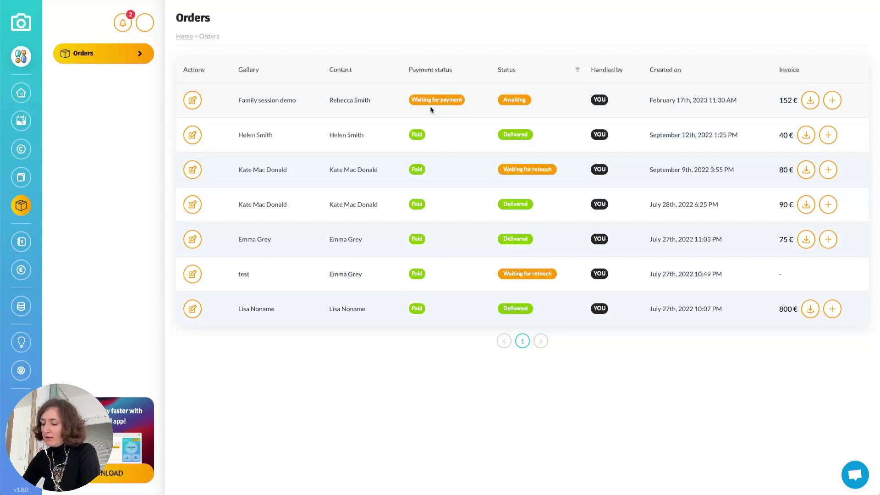
Record a 152 € Bank transfer payment on the Family session demo order
{"action": "left_click", "coordinate": [833, 100]}
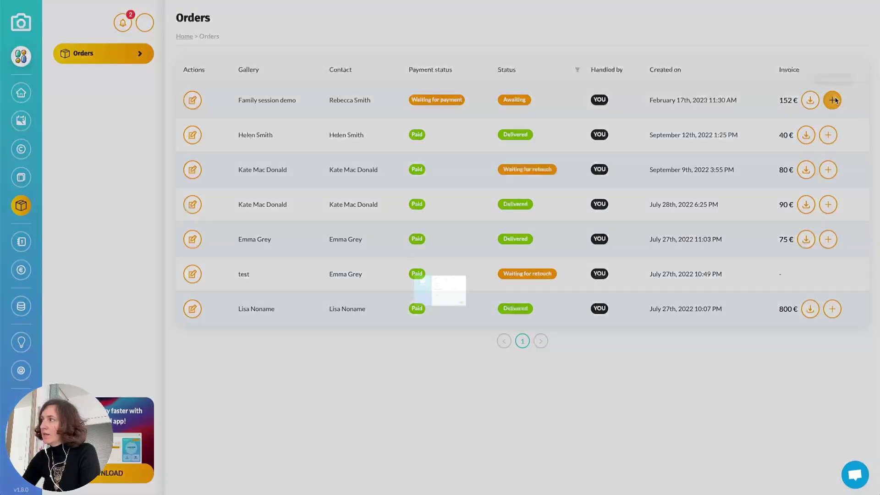
{"action": "left_click", "coordinate": [577, 167]}
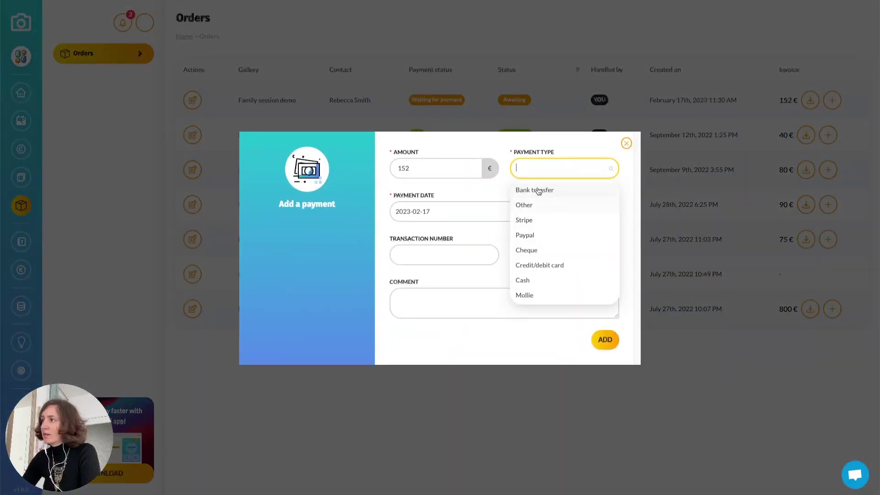
{"action": "left_click", "coordinate": [539, 191]}
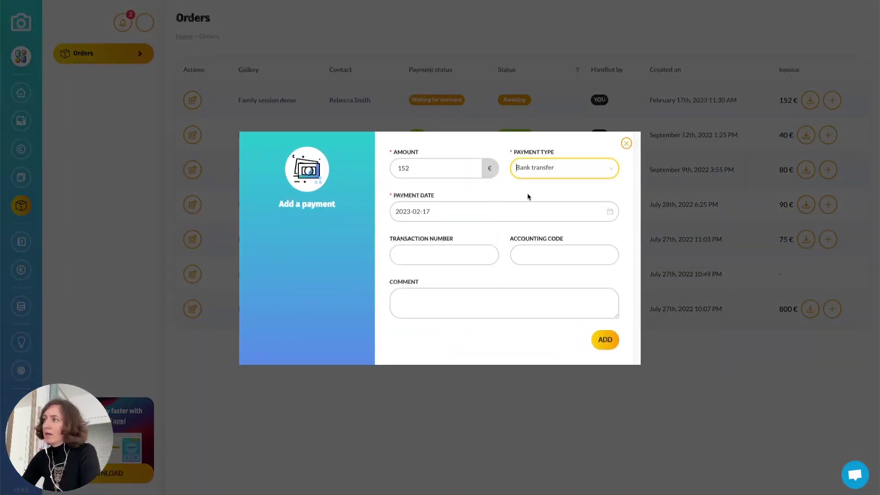
{"action": "left_click", "coordinate": [605, 340]}
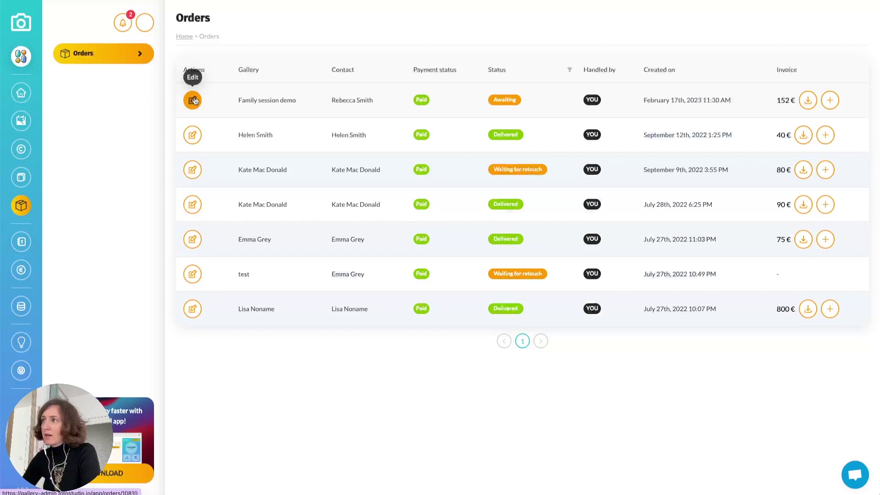
Open the Family session demo order's details and inspect the Minimal Frame item's cropped photo
{"action": "left_click", "coordinate": [194, 100]}
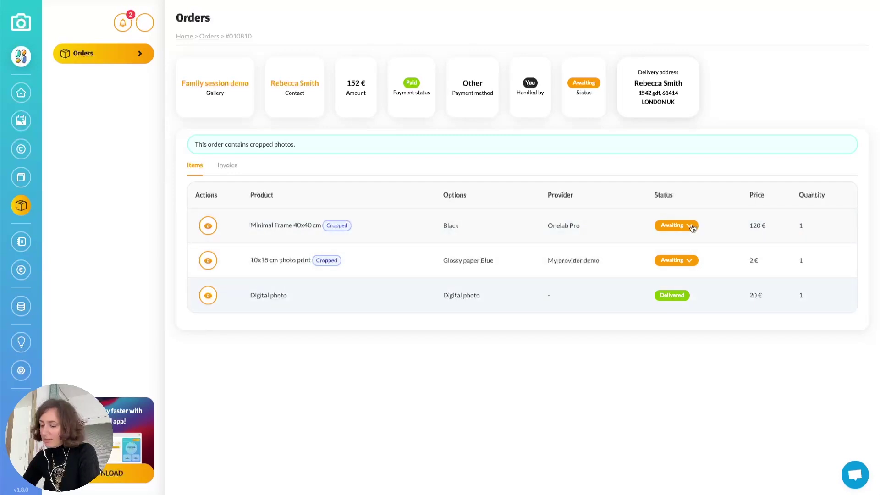
{"action": "left_click", "coordinate": [209, 226]}
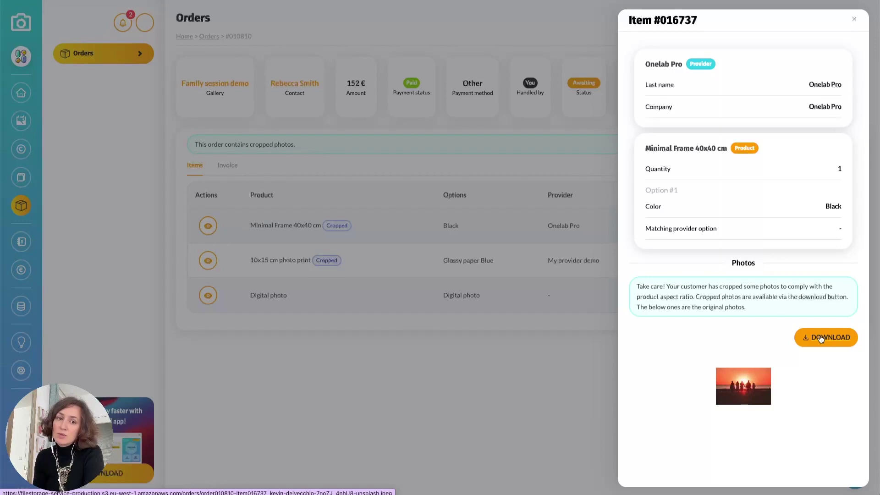
{"action": "left_click", "coordinate": [536, 367]}
{"action": "left_click", "coordinate": [697, 229]}
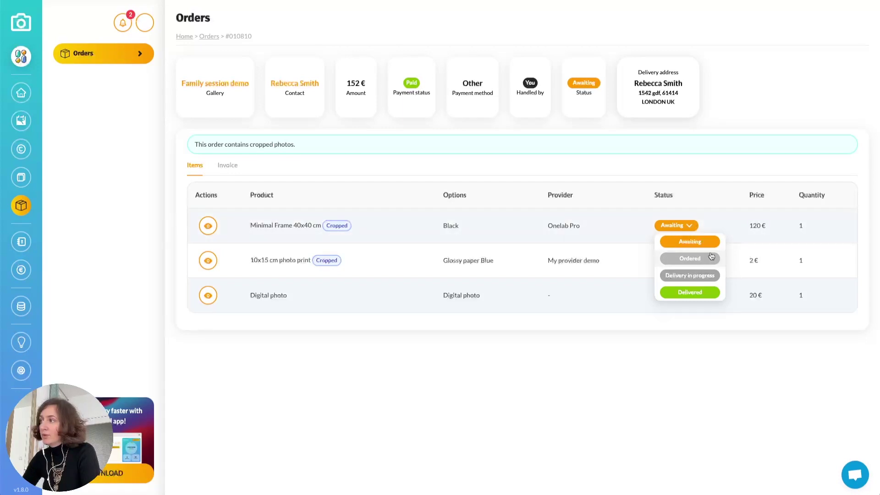
Change the frame's status to Ordered and the photo print's status to Delivered
{"action": "left_click", "coordinate": [699, 263]}
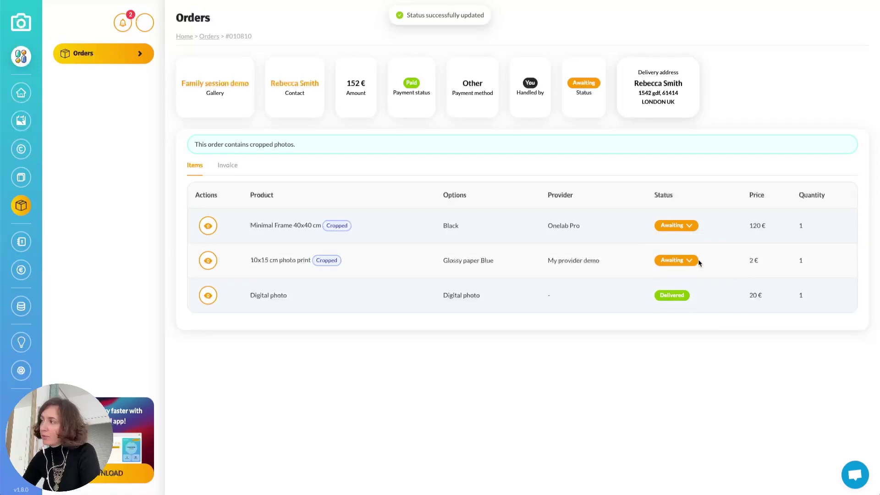
{"action": "left_click", "coordinate": [690, 261]}
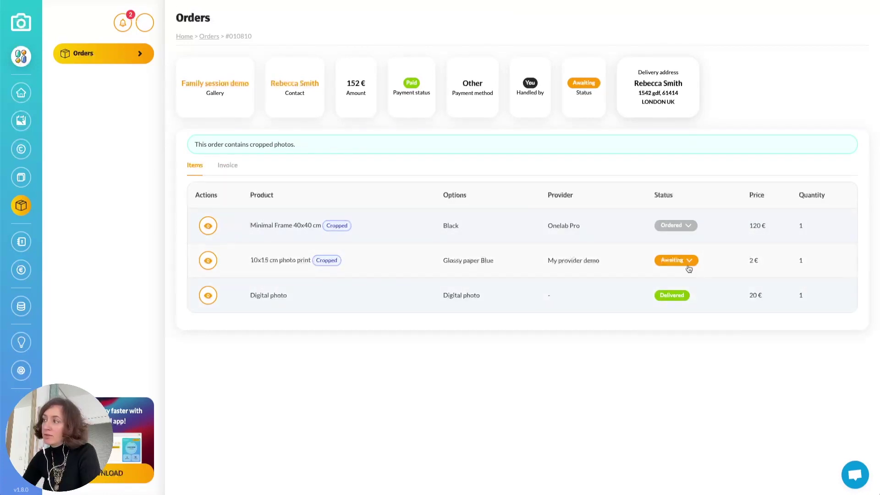
{"action": "left_click", "coordinate": [691, 263]}
{"action": "left_click", "coordinate": [692, 327]}
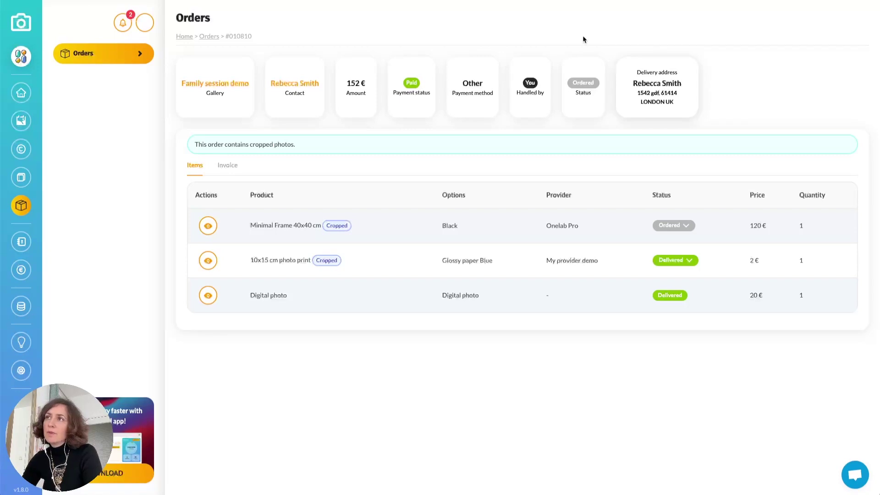
Go to the studio settings' Orders section showing the order delivery options
{"action": "left_click", "coordinate": [146, 23]}
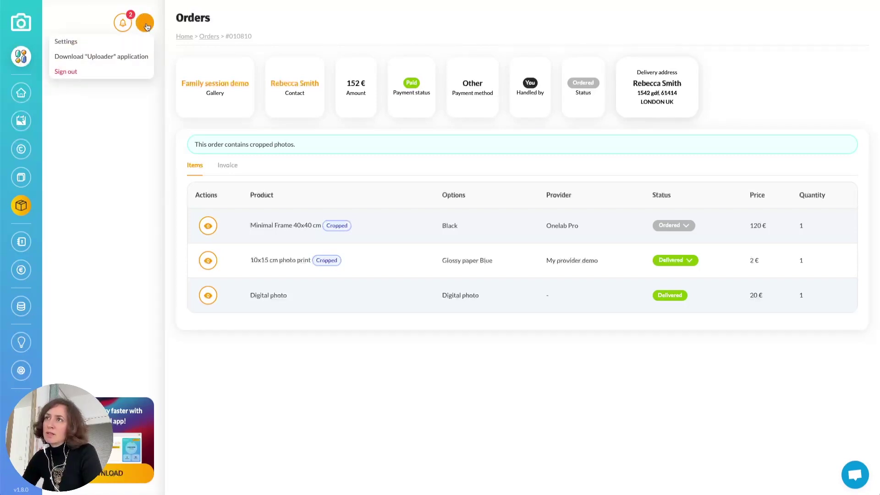
{"action": "left_click", "coordinate": [72, 44]}
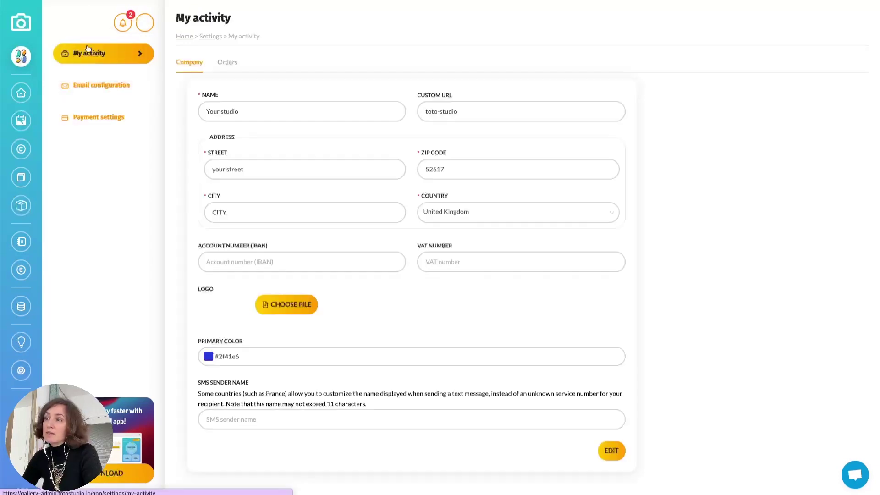
{"action": "left_click", "coordinate": [225, 65]}
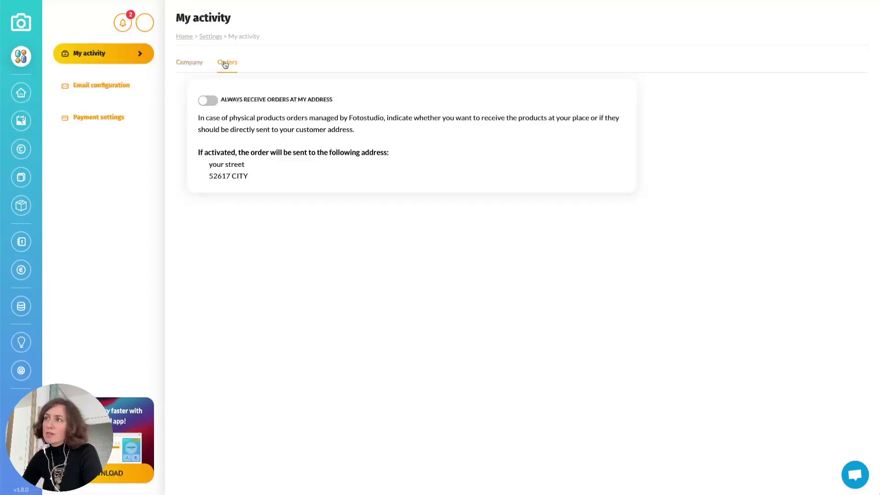